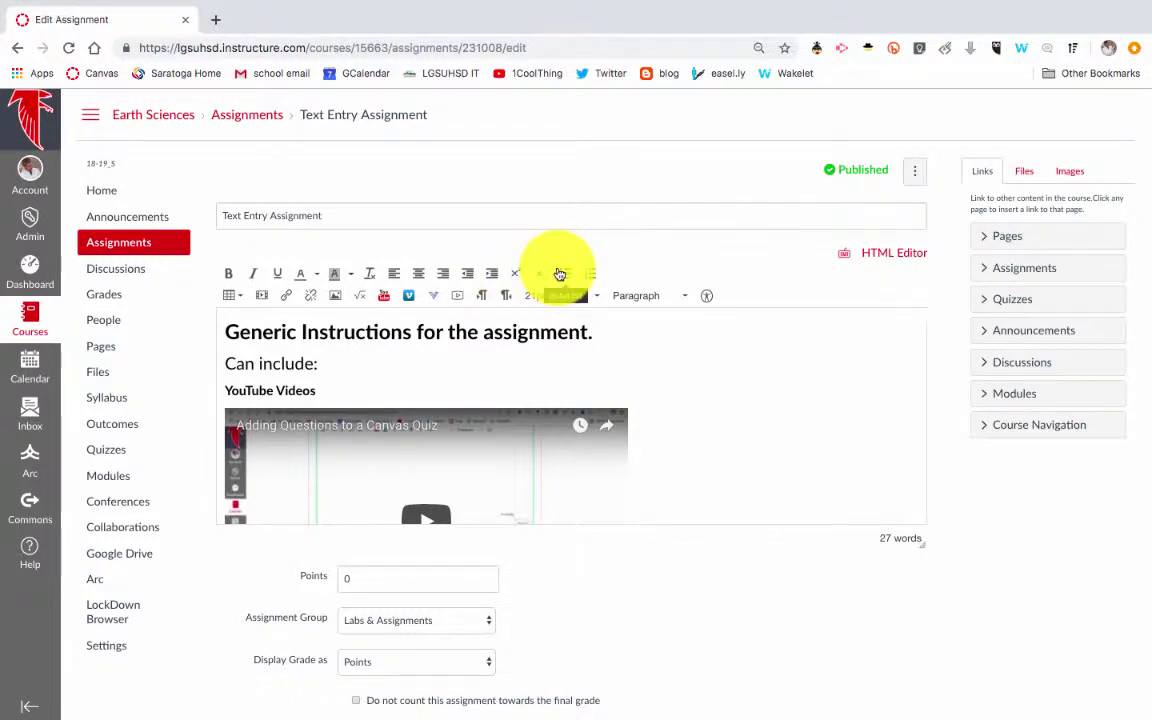
Look at the table insertion options of the content editor without inserting a table.
{"action": "left_click", "coordinate": [237, 301]}
{"action": "mouse_move", "coordinate": [256, 319]}
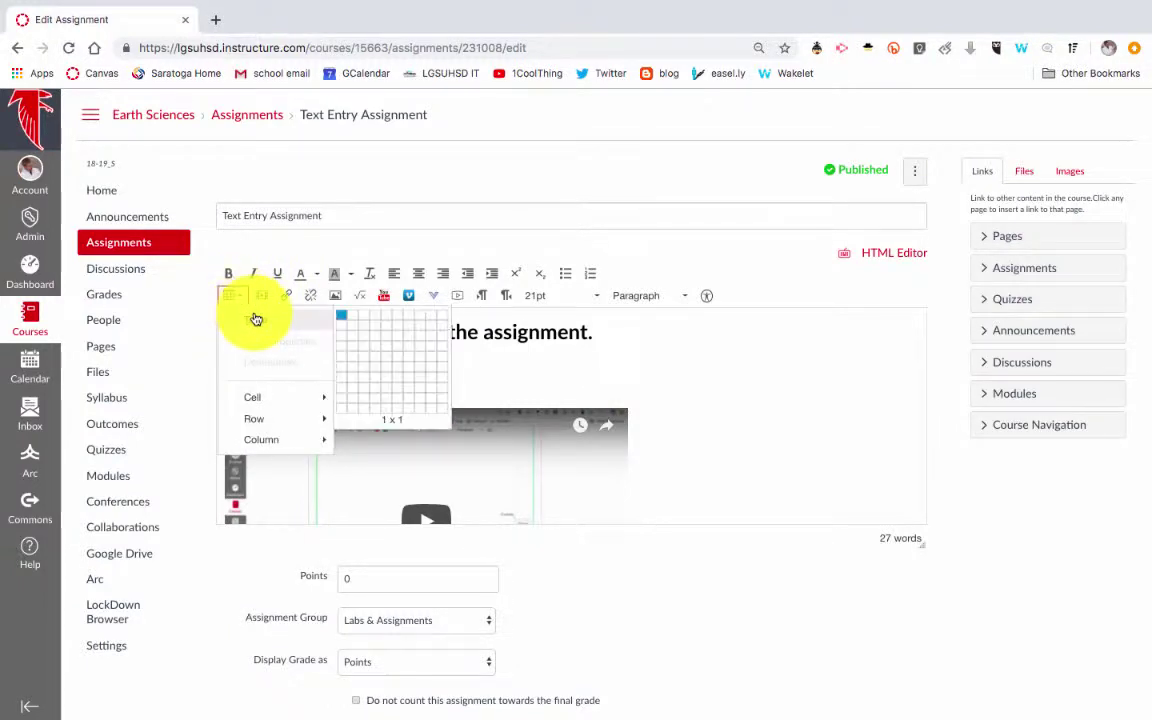
{"action": "left_click", "coordinate": [231, 296]}
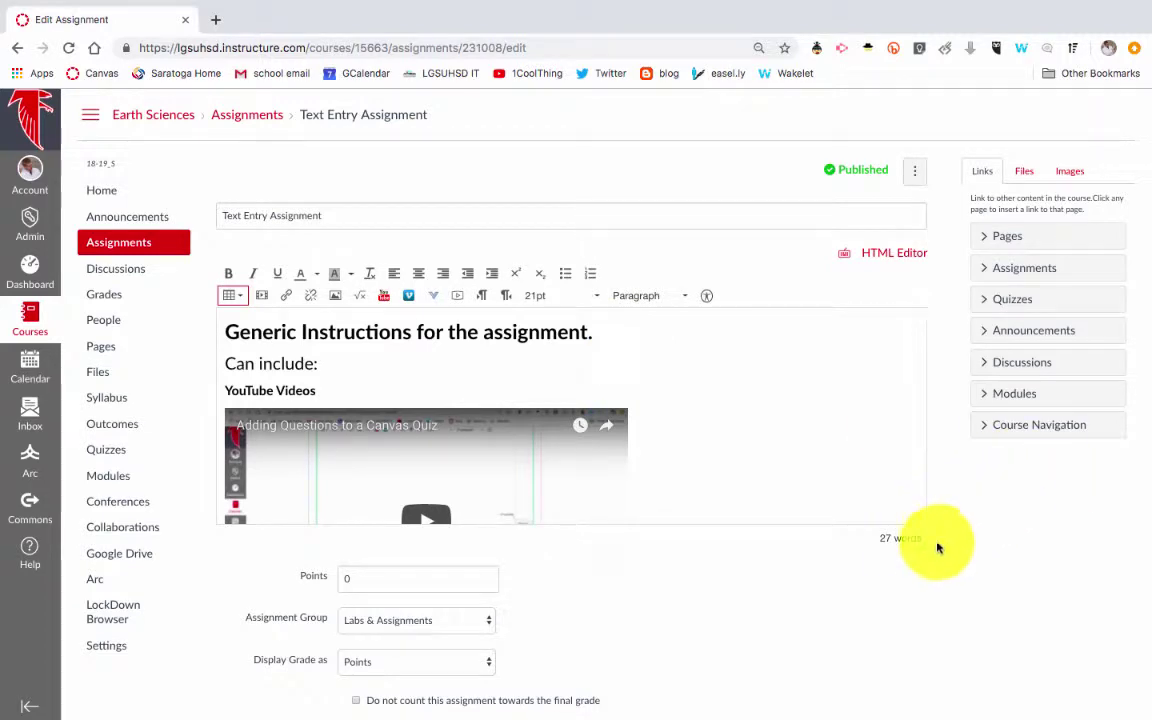
Enlarge the assignment's instructions editing area vertically until it extends down to the Equation heading.
{"action": "left_click_drag", "start_coordinate": [919, 546], "coordinate": [935, 716]}
{"action": "scroll", "coordinate": [1005, 586], "scroll_direction": "down", "scroll_amount": 4}
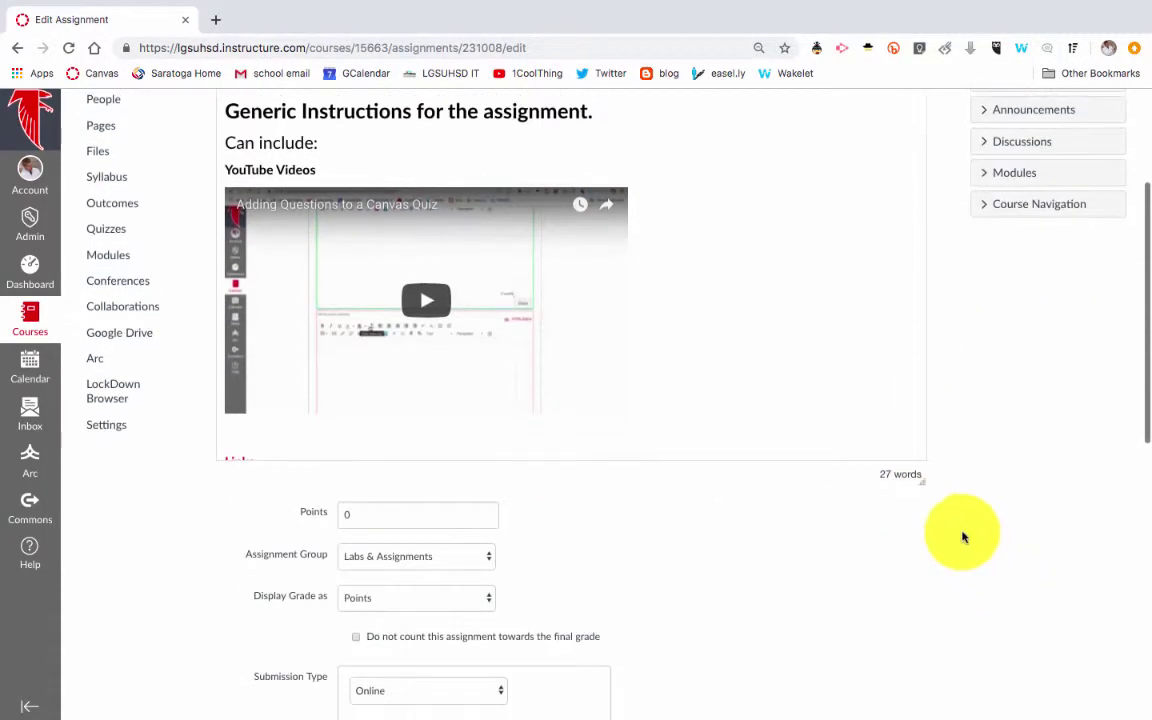
{"action": "left_click_drag", "start_coordinate": [922, 484], "coordinate": [928, 653]}
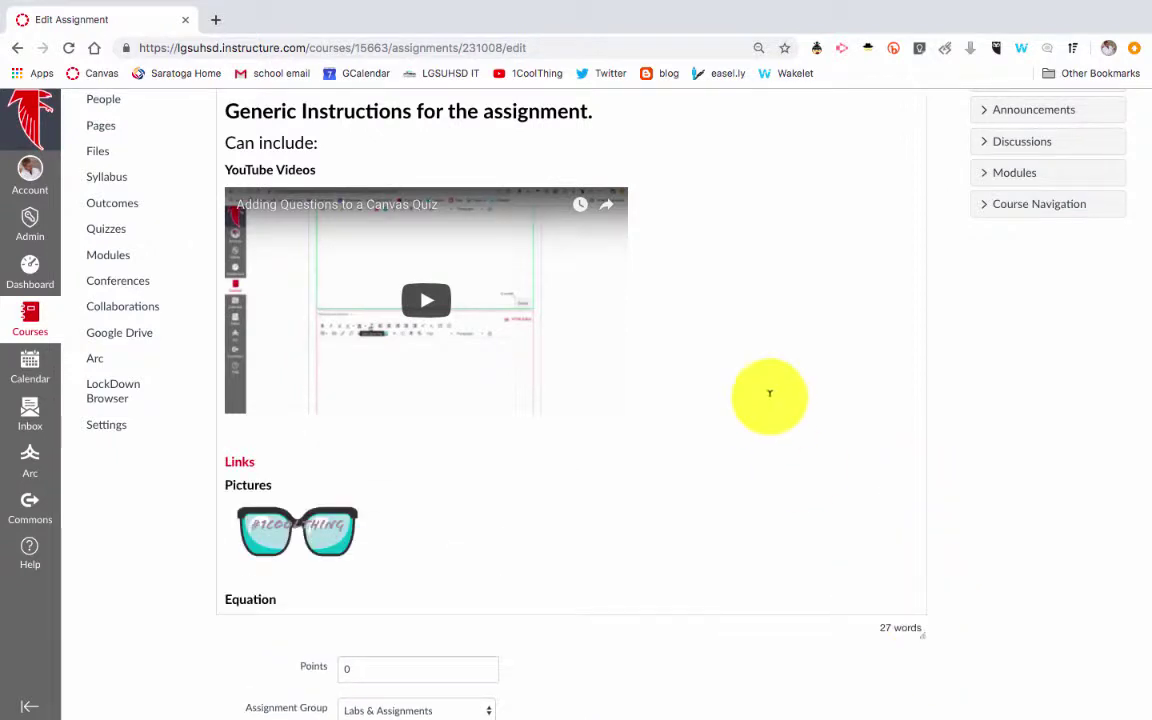
{"action": "scroll", "coordinate": [769, 393], "scroll_direction": "up", "scroll_amount": 4}
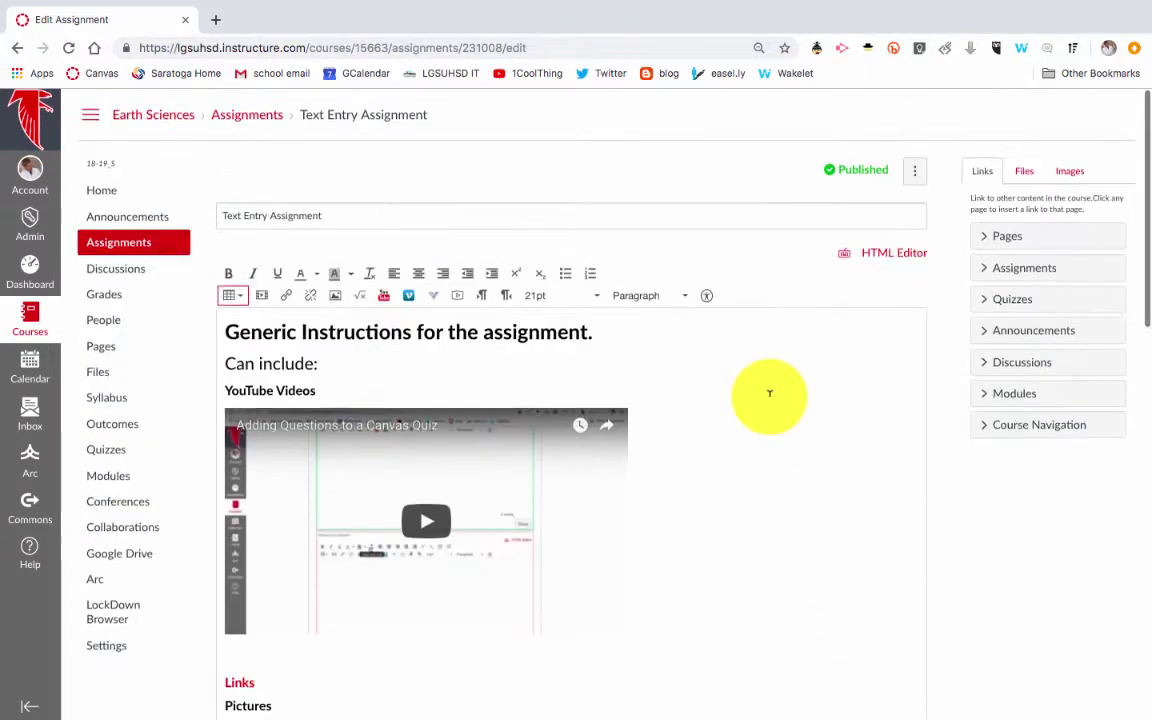
Review the general, embed and advanced options for inserting media, leaving without inserting anything.
{"action": "left_click", "coordinate": [267, 296]}
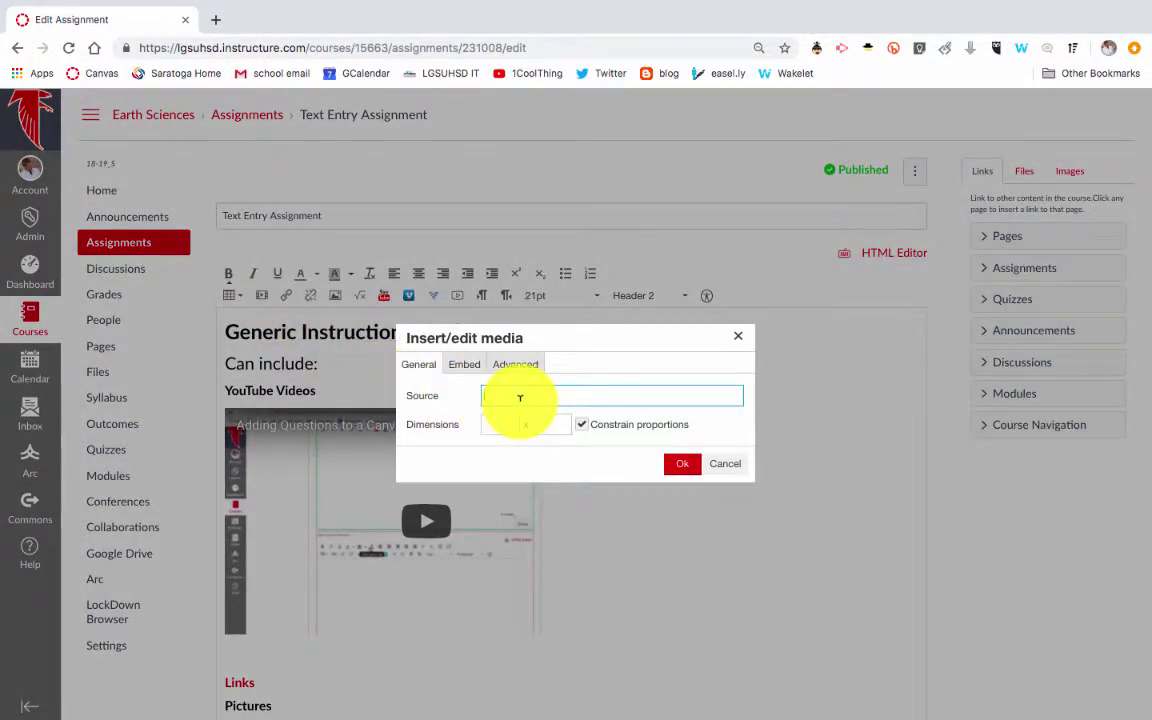
{"action": "left_click", "coordinate": [467, 368]}
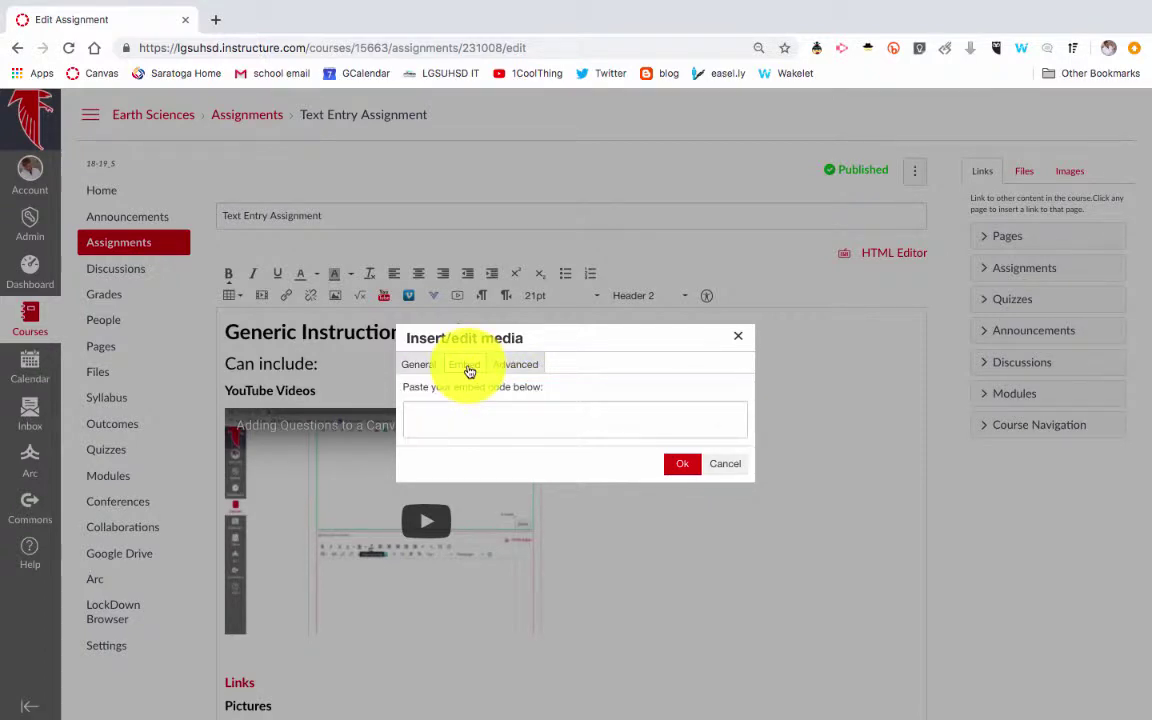
{"action": "left_click", "coordinate": [527, 368]}
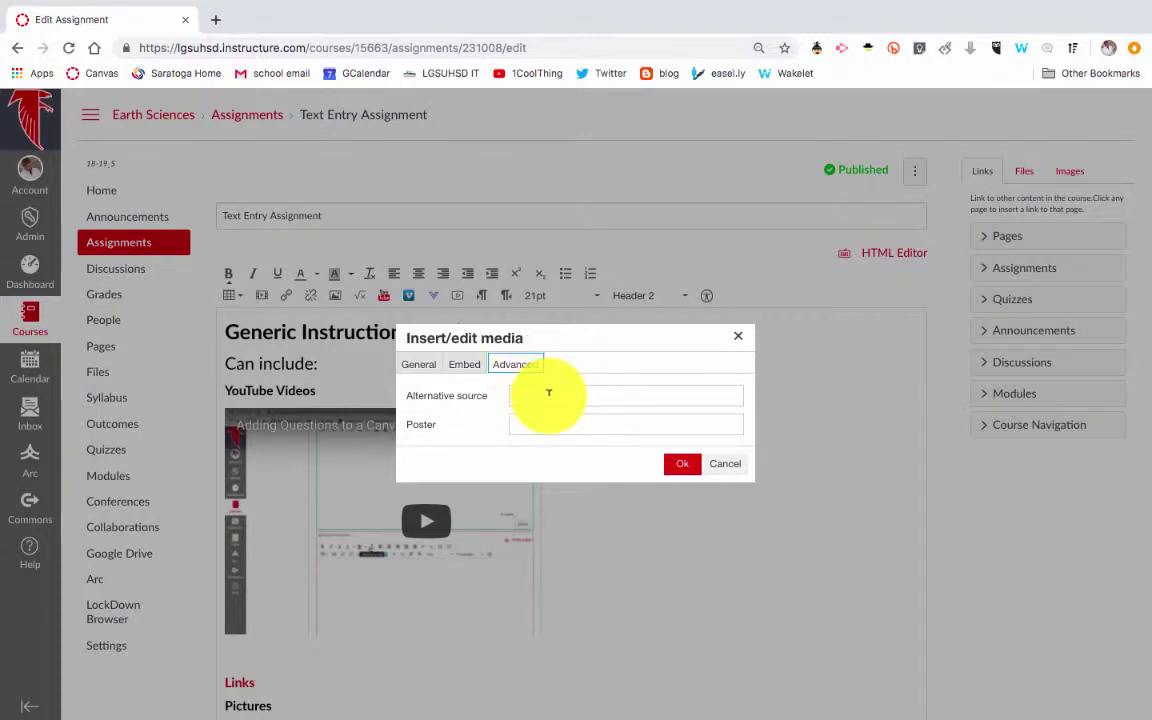
{"action": "left_click", "coordinate": [741, 467]}
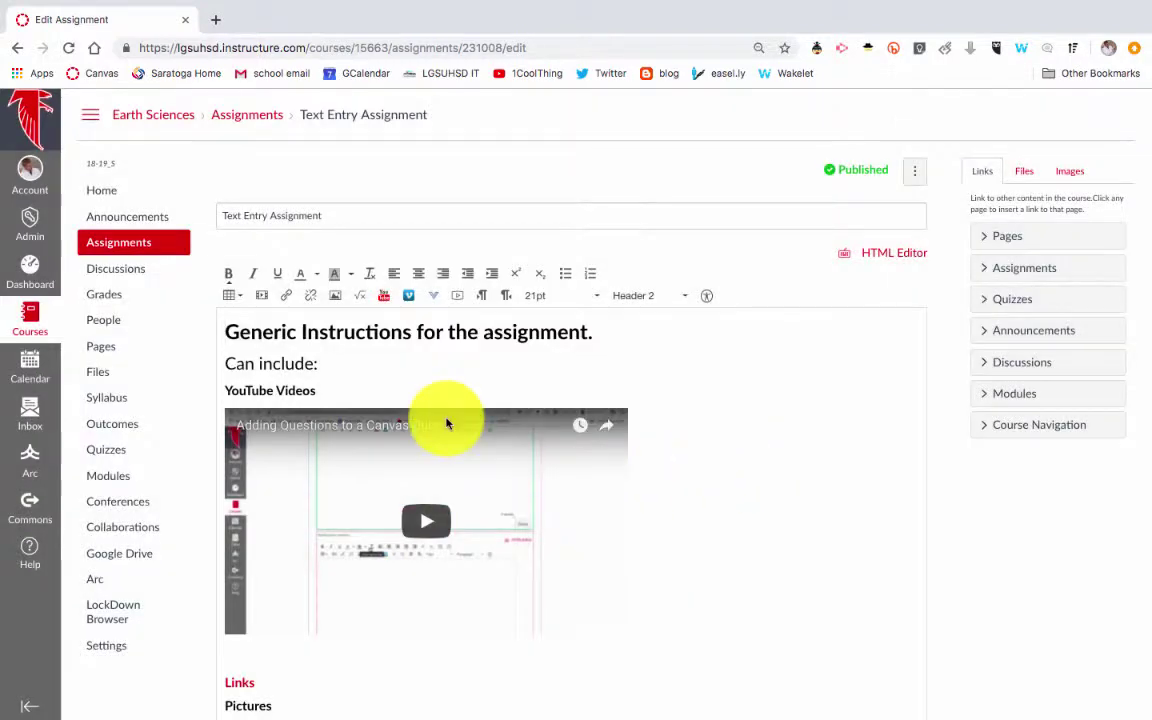
Look over the embedded YouTube video and the options for linking to a website URL, without adding a link.
{"action": "scroll", "coordinate": [442, 411], "scroll_direction": "down", "scroll_amount": 1}
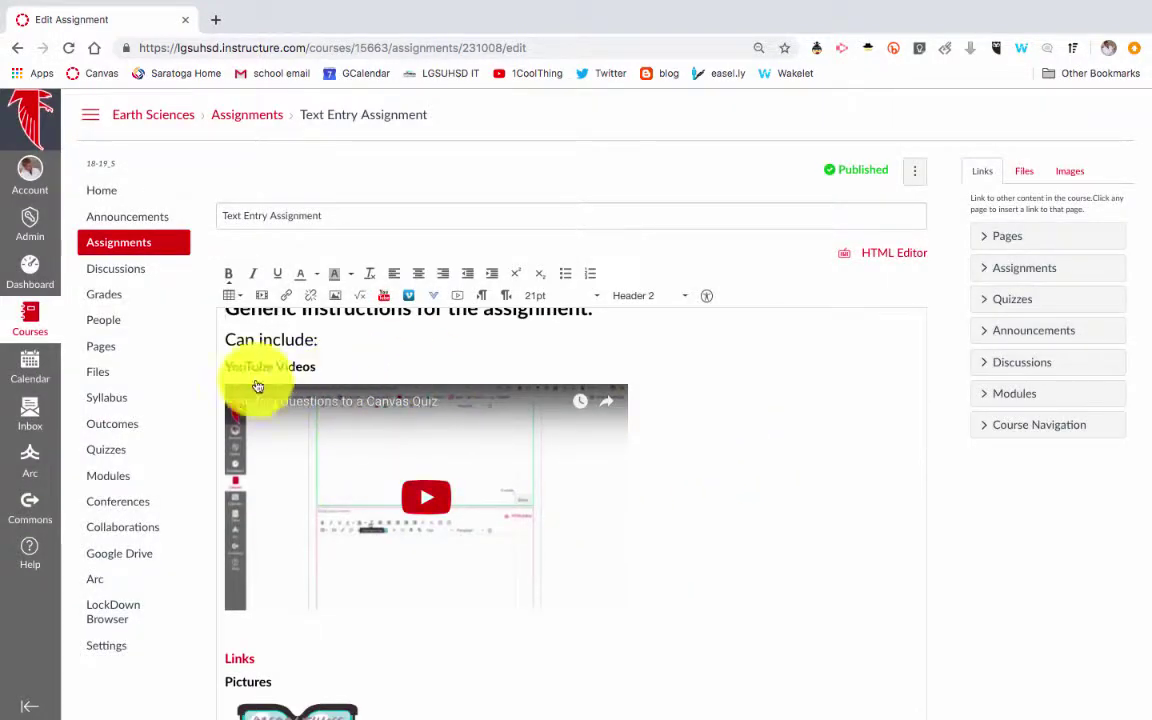
{"action": "scroll", "coordinate": [434, 417], "scroll_direction": "down", "scroll_amount": 3}
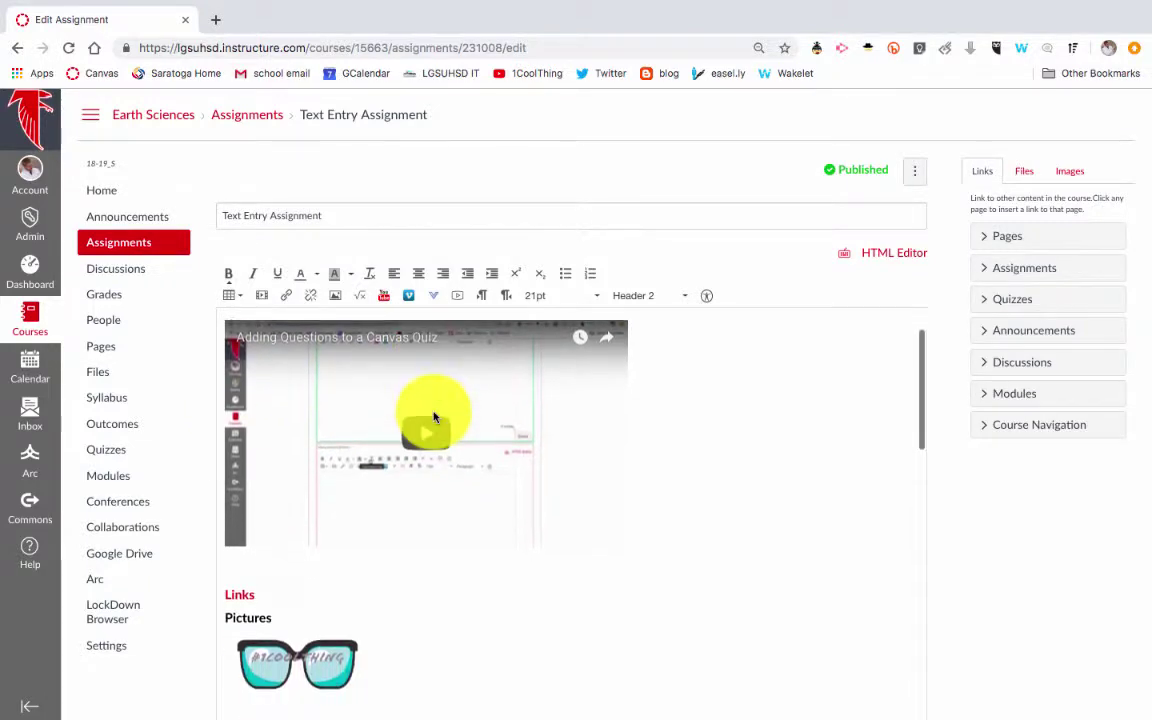
{"action": "left_click", "coordinate": [287, 298]}
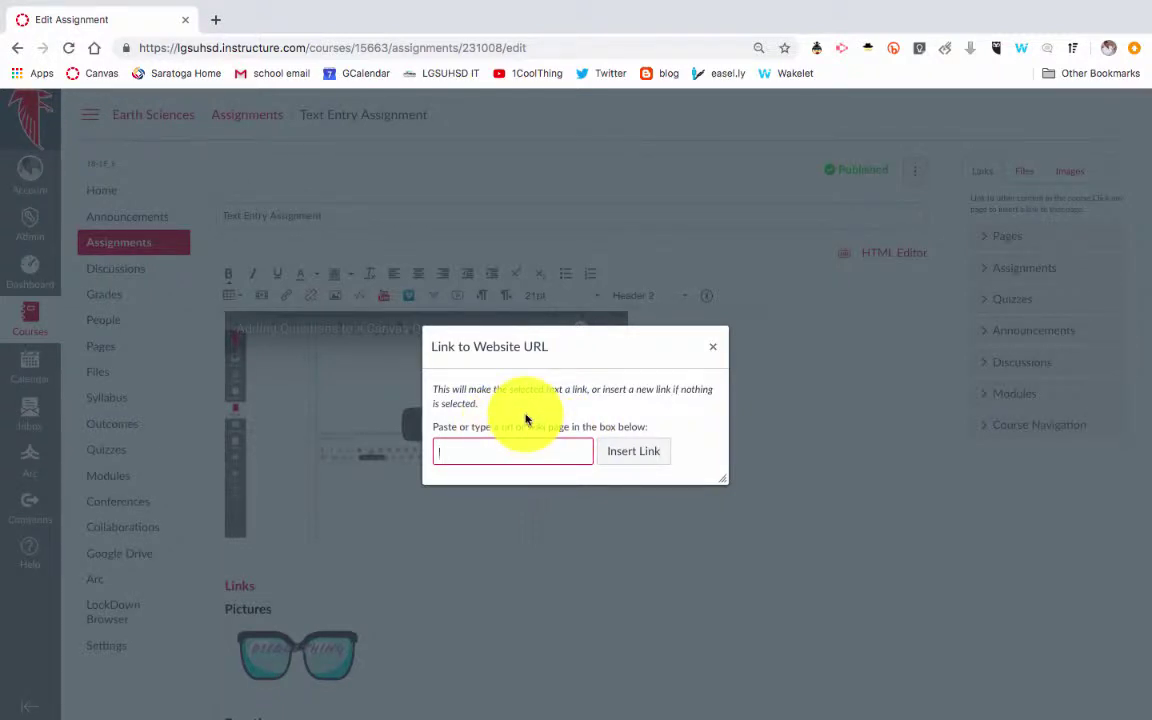
{"action": "left_click", "coordinate": [719, 352]}
Add the text "Type your word" on the blank line below the first video and start a website link for that text.
{"action": "left_click", "coordinate": [281, 557]}
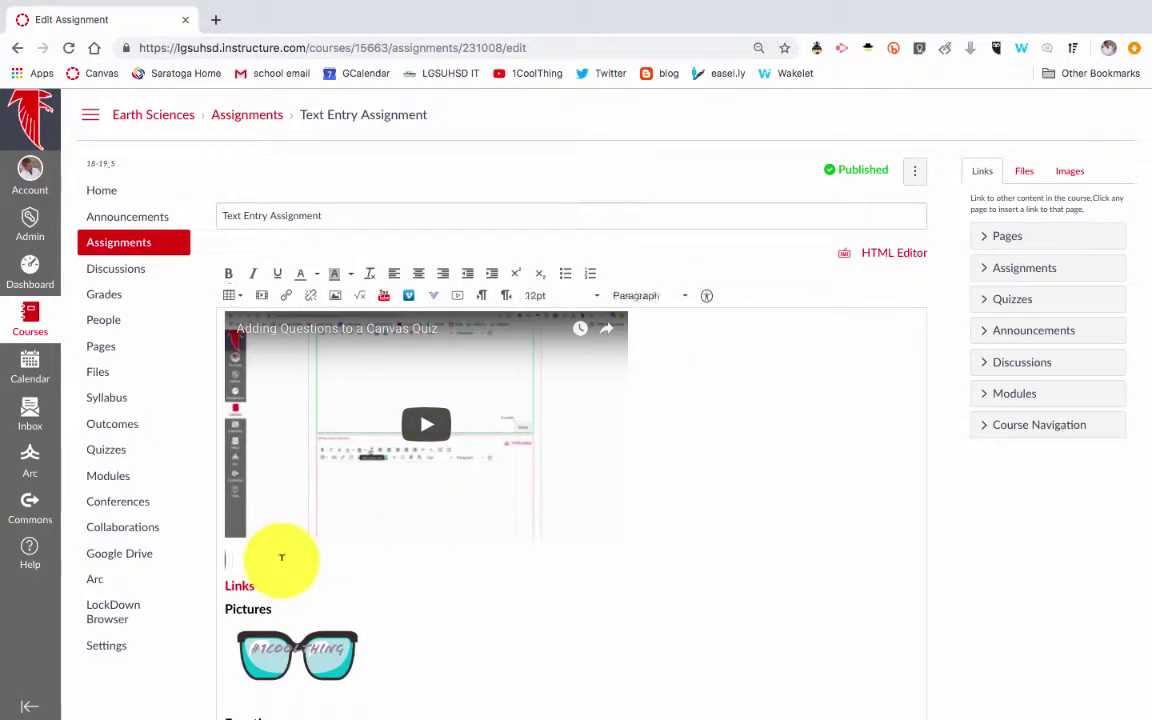
{"action": "type", "text": "Type your word"}
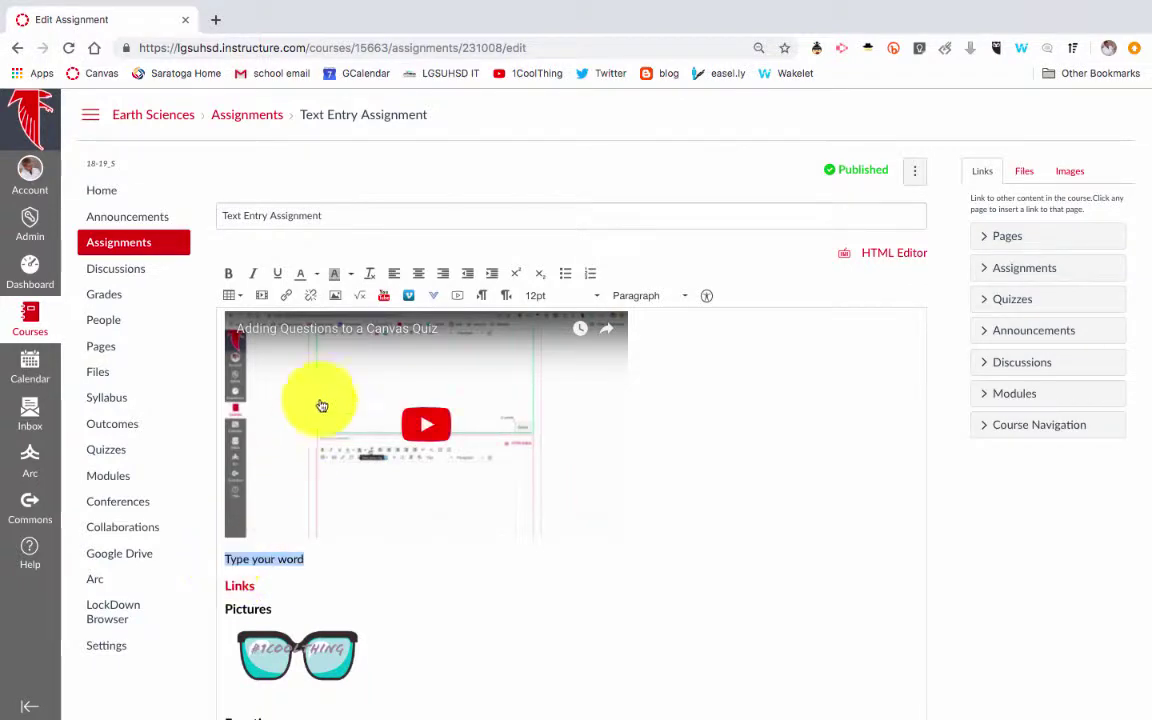
{"action": "left_click", "coordinate": [287, 296]}
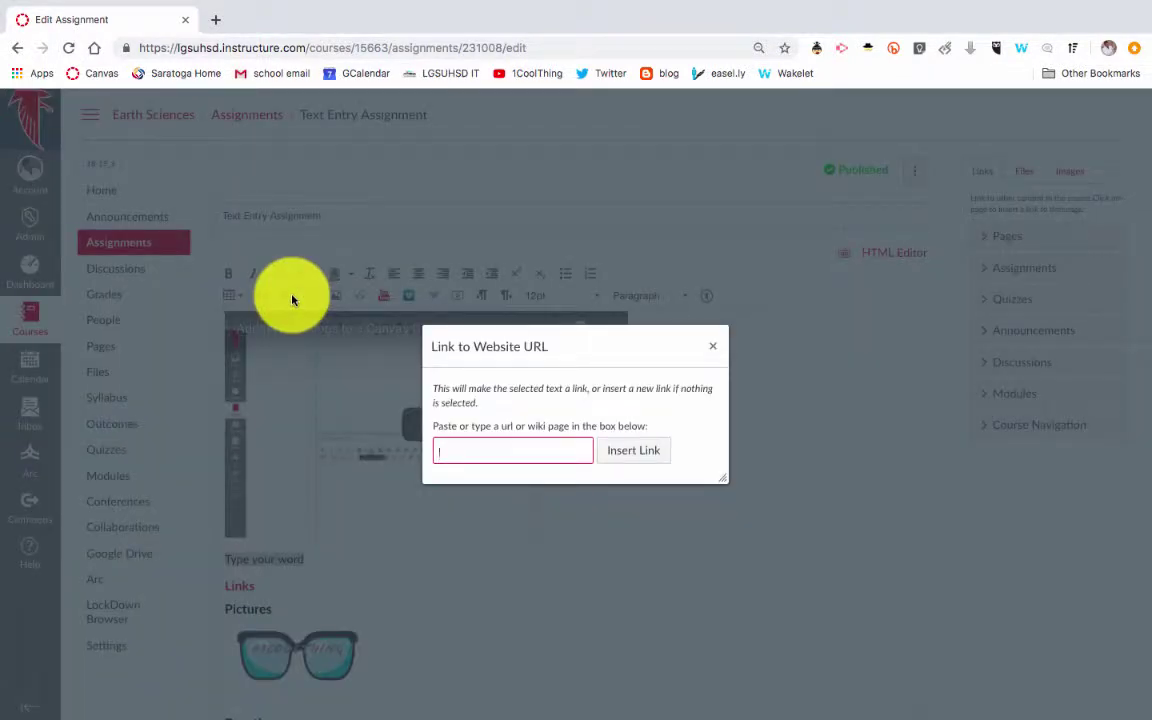
{"action": "left_click", "coordinate": [489, 446]}
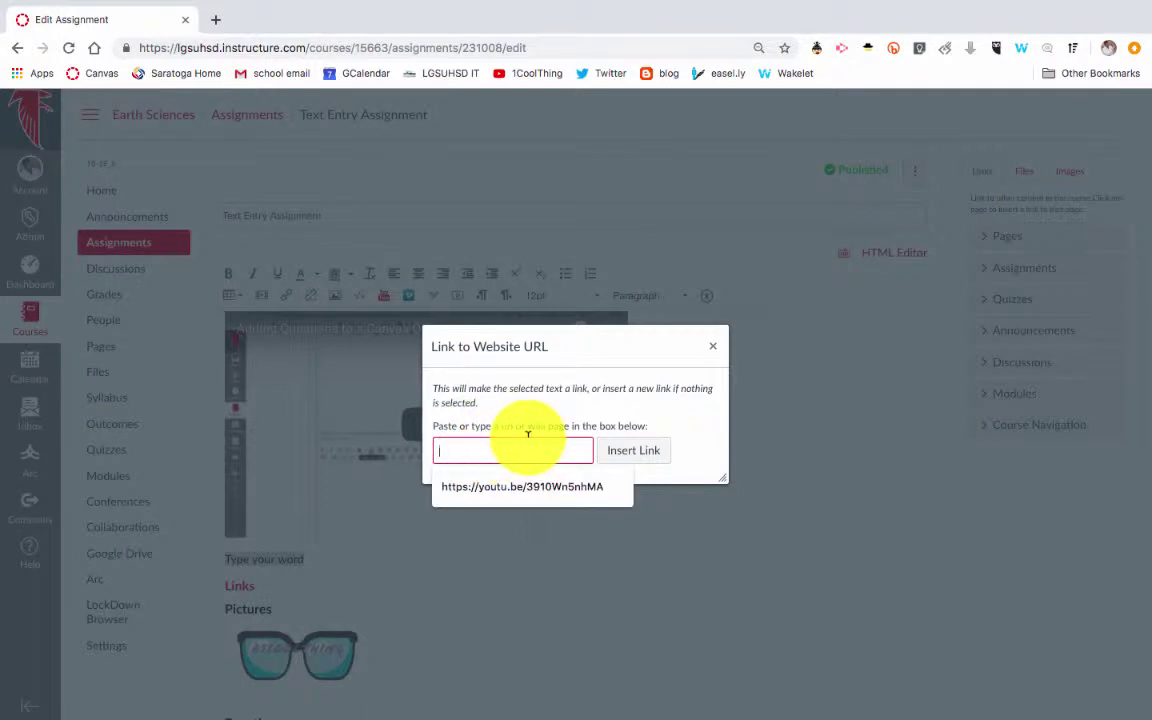
{"action": "left_click", "coordinate": [520, 487]}
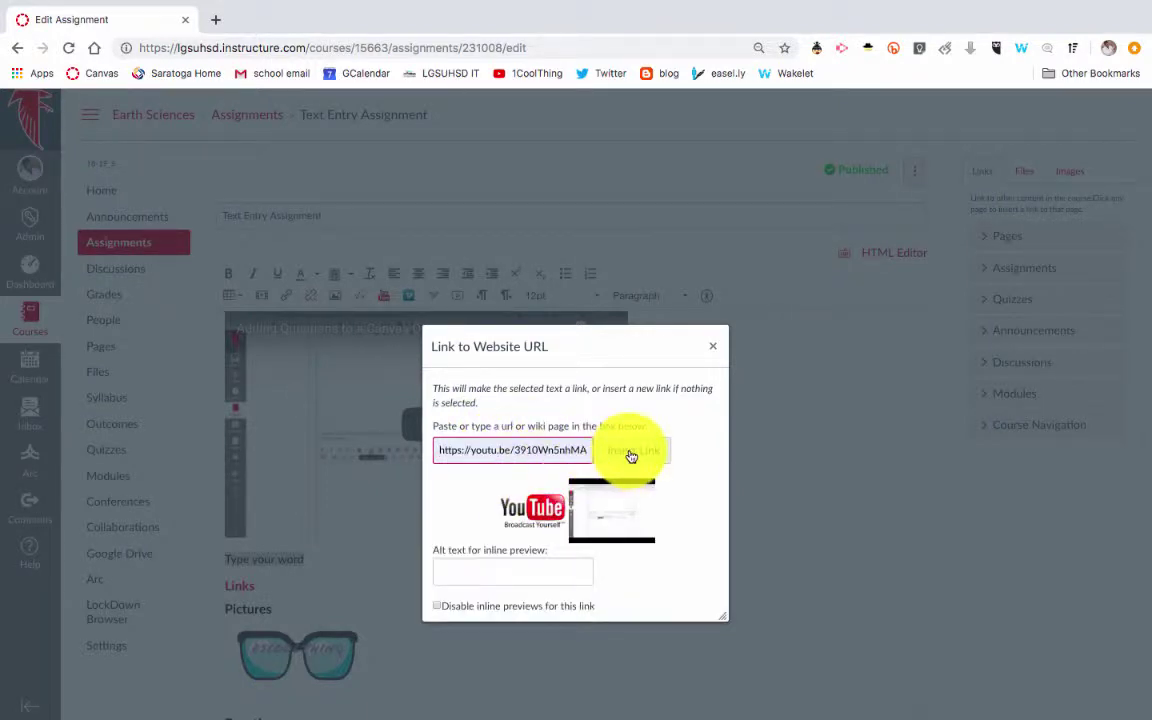
{"action": "left_click_drag", "start_coordinate": [588, 450], "coordinate": [531, 450]}
{"action": "key", "text": "BackSpace"}
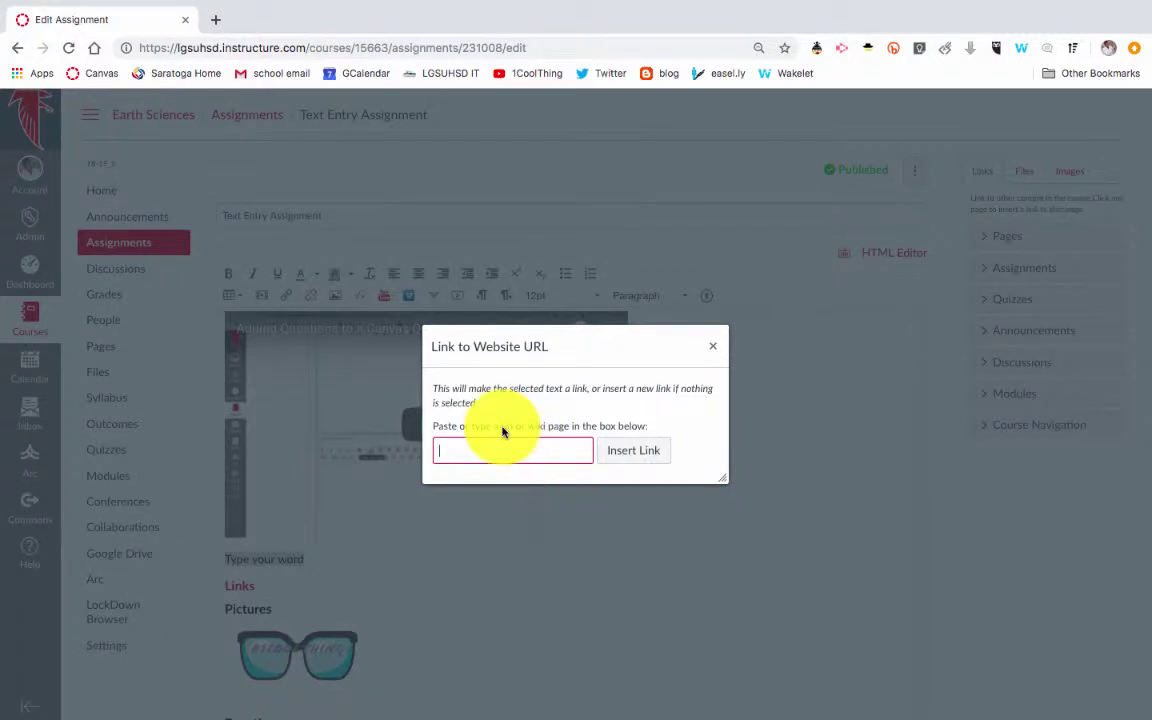
Link the selected text "Type your word" to the bookmarked blog, using the address copied from the blog's page.
{"action": "left_click", "coordinate": [660, 75], "text": "super"}
{"action": "left_click", "coordinate": [252, 19]}
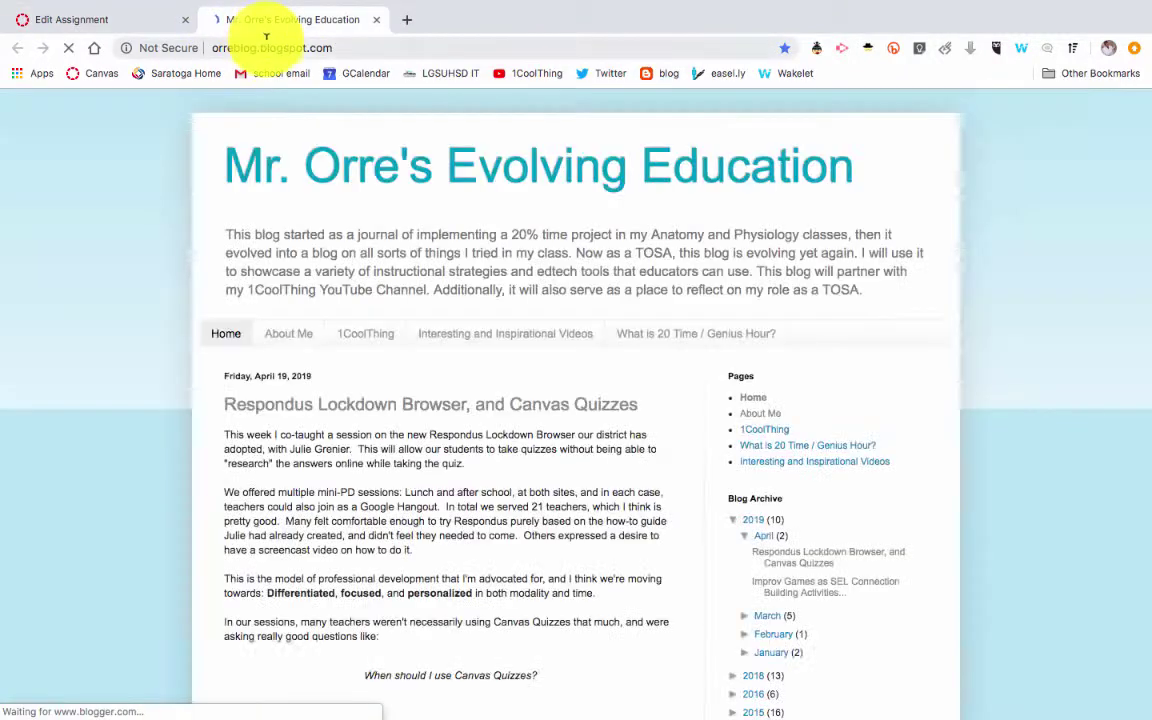
{"action": "left_click", "coordinate": [267, 45]}
{"action": "key", "text": "super+c"}
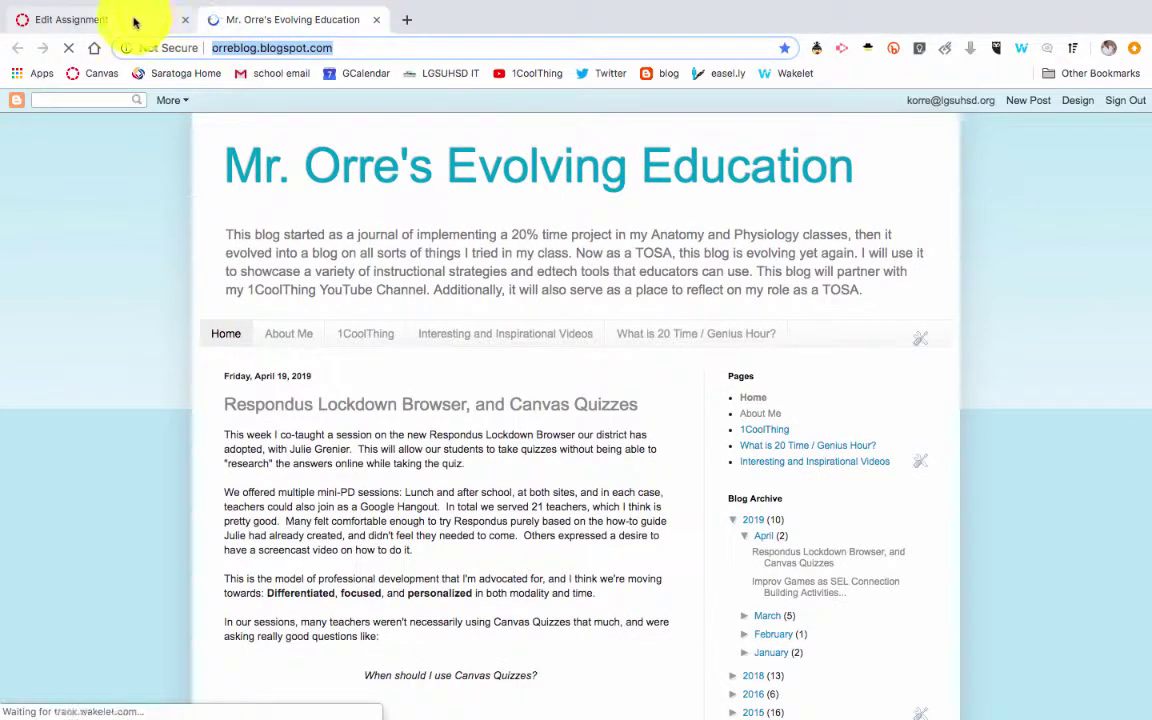
{"action": "left_click", "coordinate": [135, 22]}
{"action": "key", "text": "super+v"}
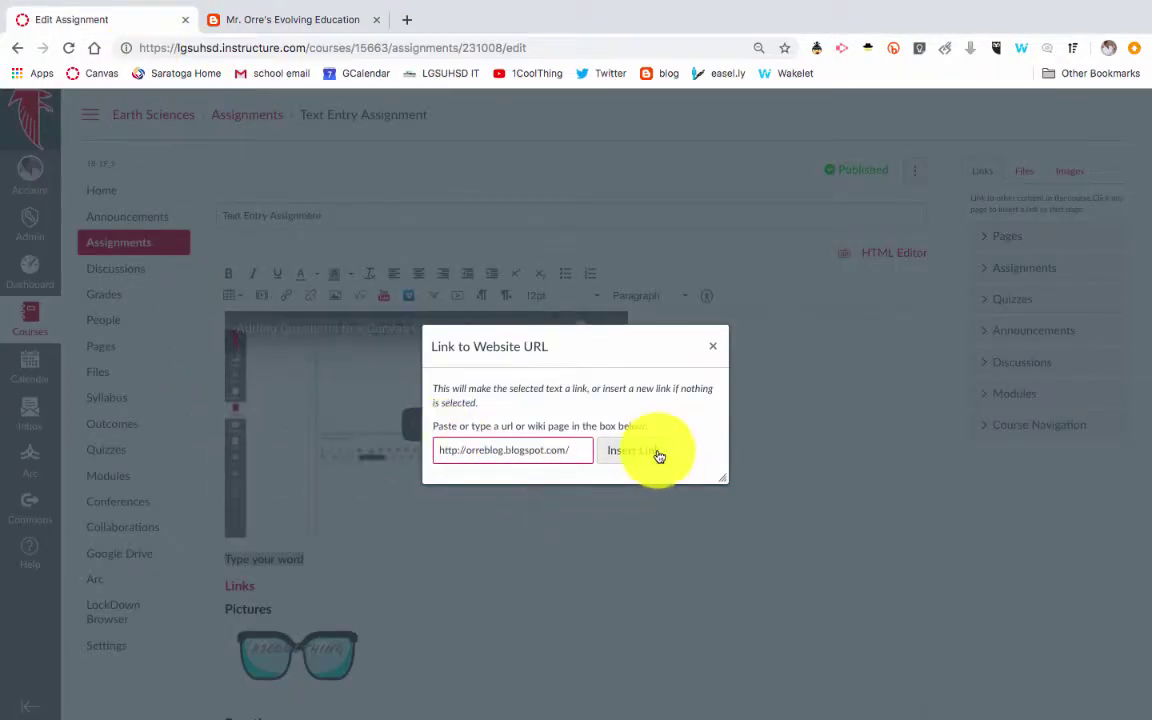
{"action": "left_click", "coordinate": [659, 455]}
{"action": "scroll", "coordinate": [328, 553], "scroll_direction": "down", "scroll_amount": 1}
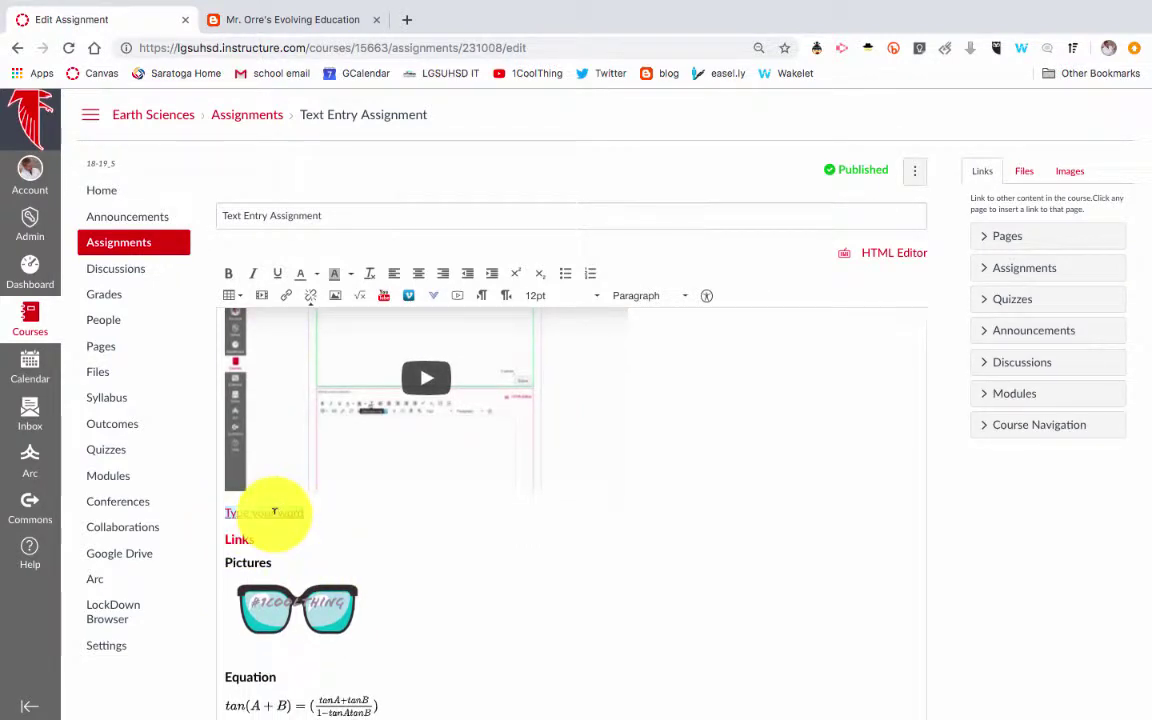
Search Flickr for "sun glasses" as the image source and insert the "Sun glasses stock photo" picture.
{"action": "scroll", "coordinate": [473, 512], "scroll_direction": "down", "scroll_amount": 2}
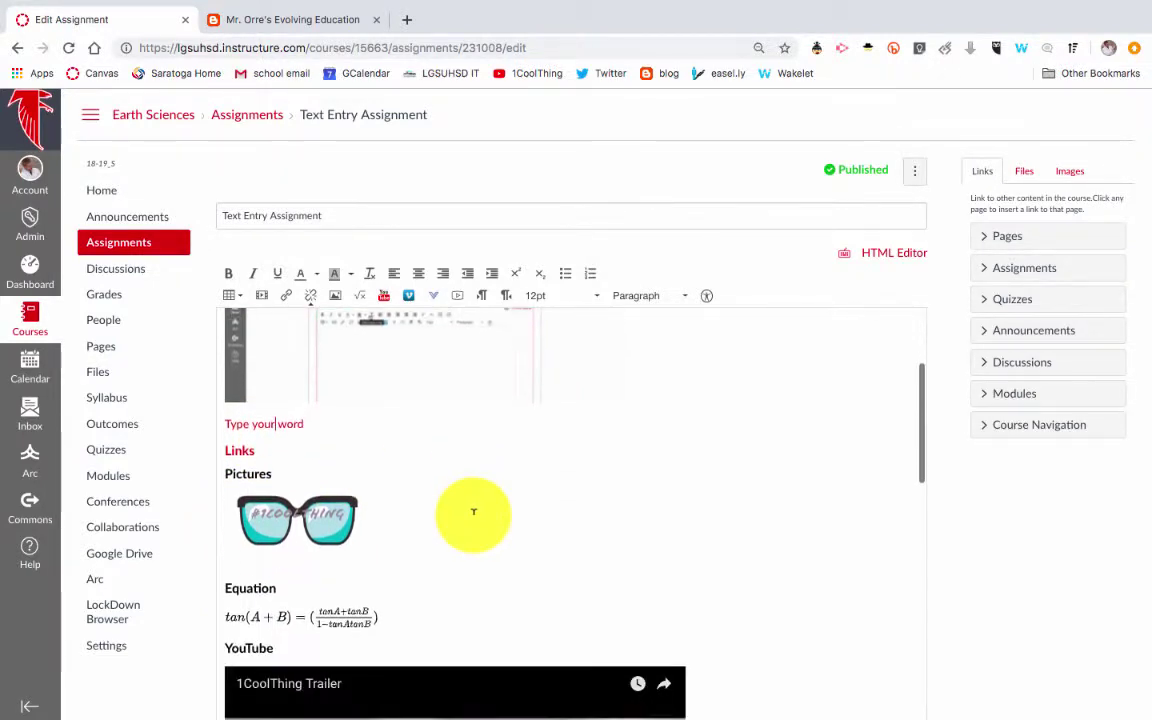
{"action": "left_click", "coordinate": [336, 300]}
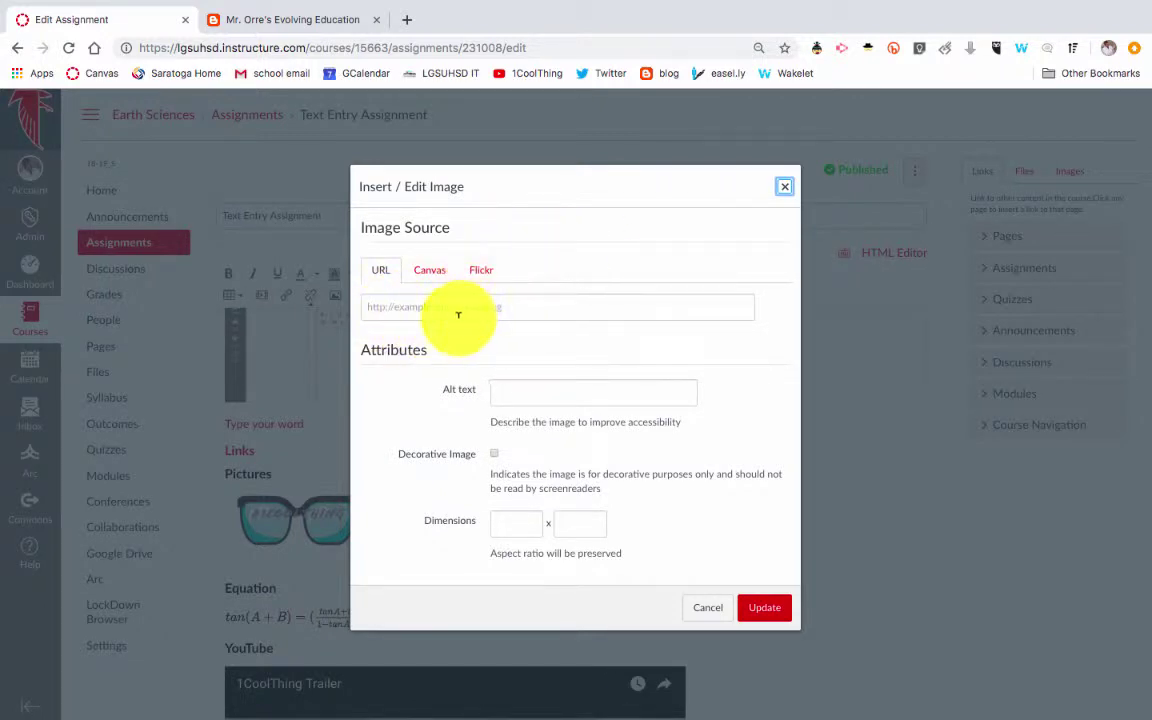
{"action": "left_click", "coordinate": [431, 271]}
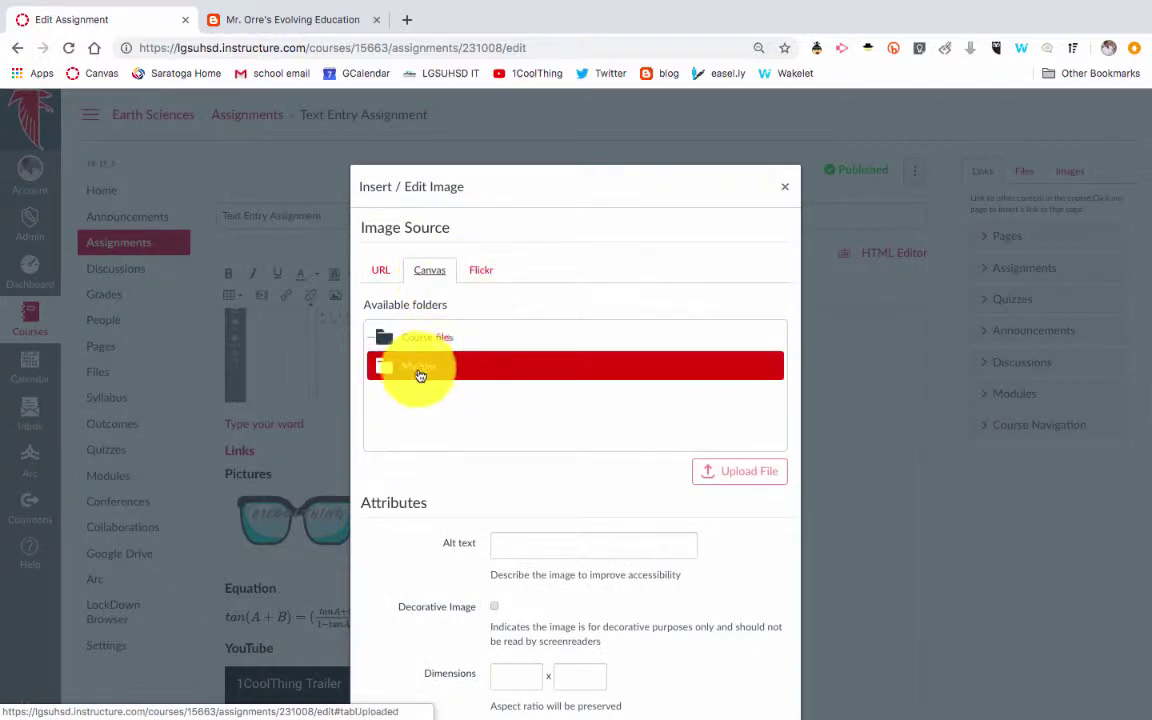
{"action": "left_click", "coordinate": [482, 268]}
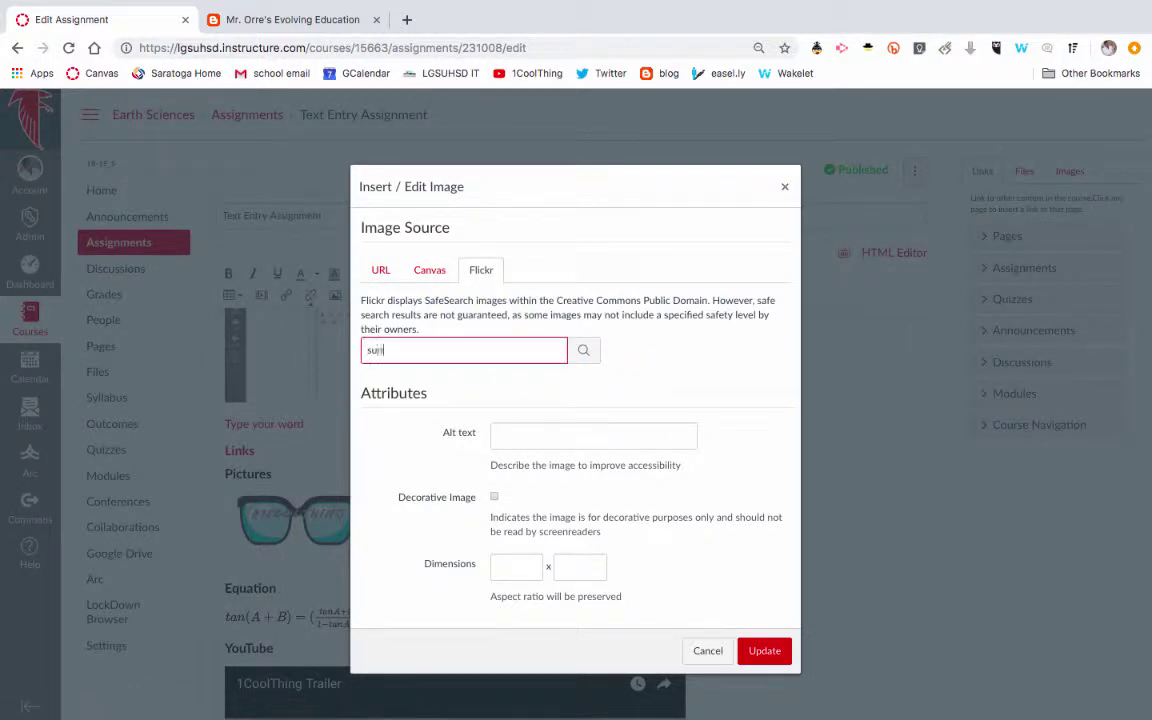
{"action": "key", "text": "Return"}
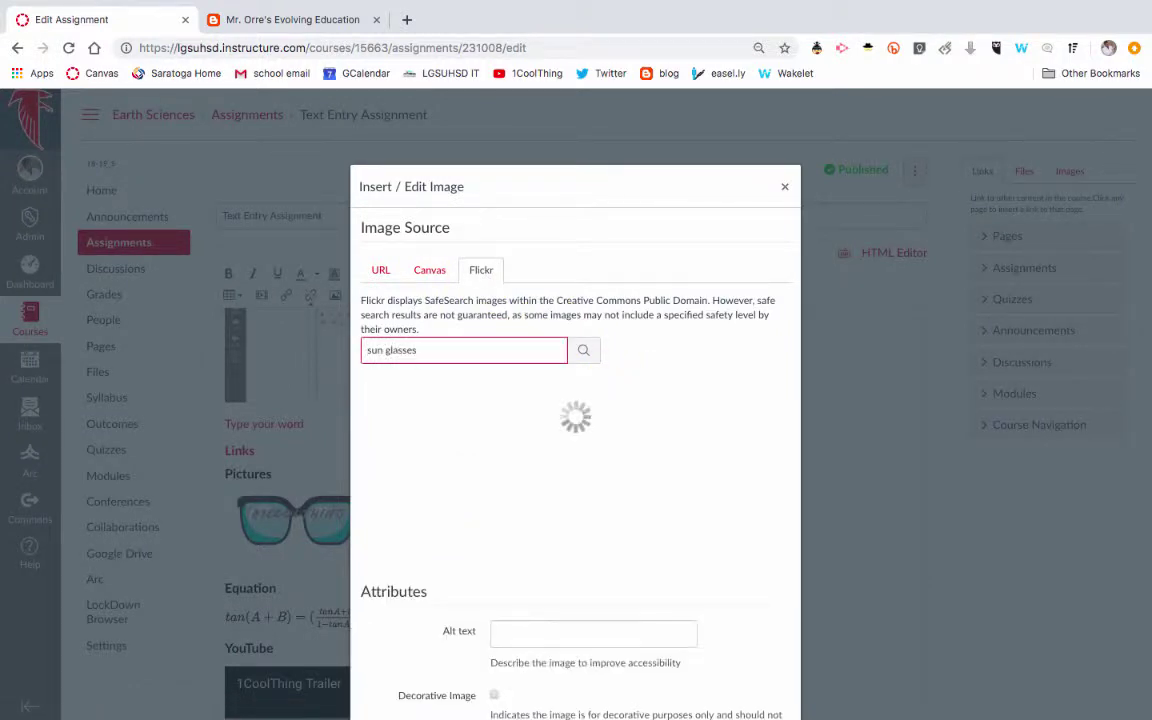
{"action": "left_click", "coordinate": [412, 405]}
{"action": "scroll", "coordinate": [470, 430], "scroll_direction": "down", "scroll_amount": 5}
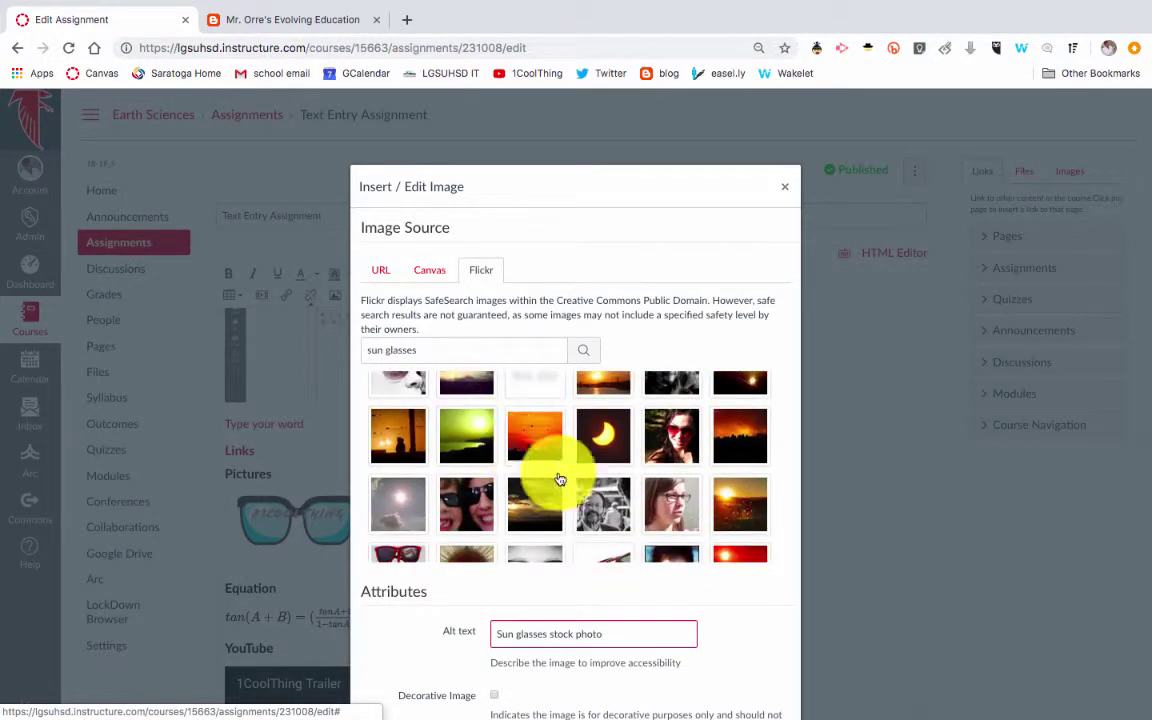
{"action": "scroll", "coordinate": [787, 599], "scroll_direction": "down", "scroll_amount": 5}
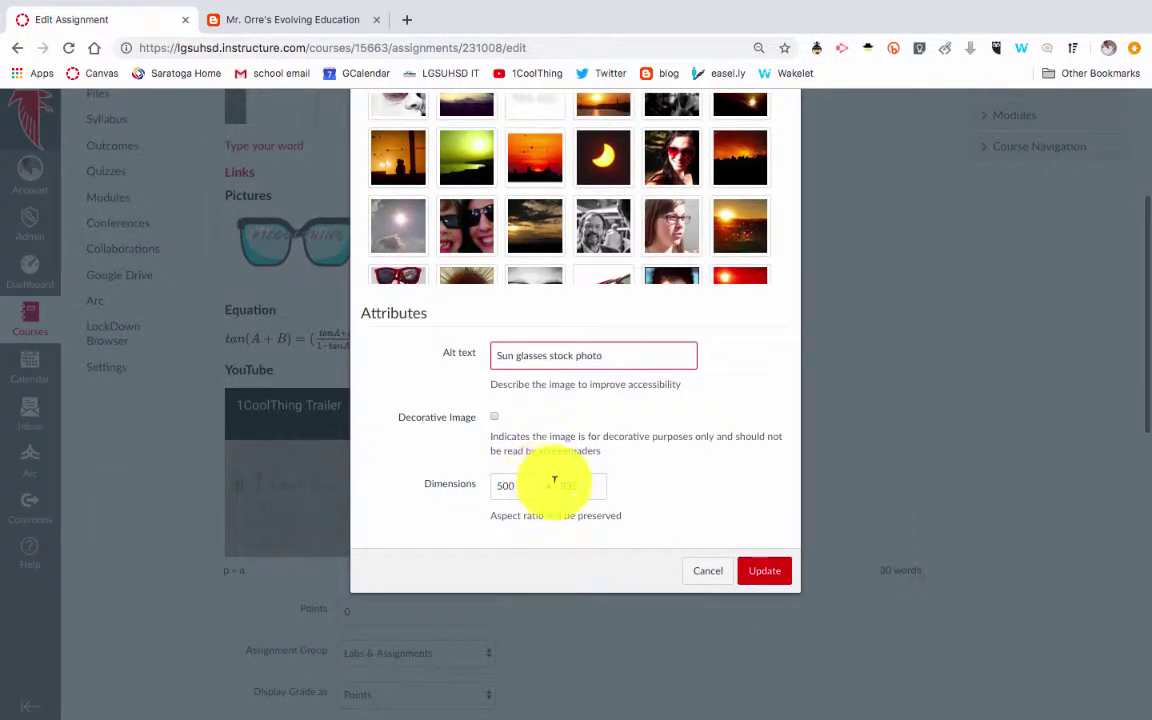
{"action": "left_click", "coordinate": [759, 575]}
Delete the inserted sunglasses photo from the middle of the linked text.
{"action": "scroll", "coordinate": [440, 463], "scroll_direction": "up", "scroll_amount": 2}
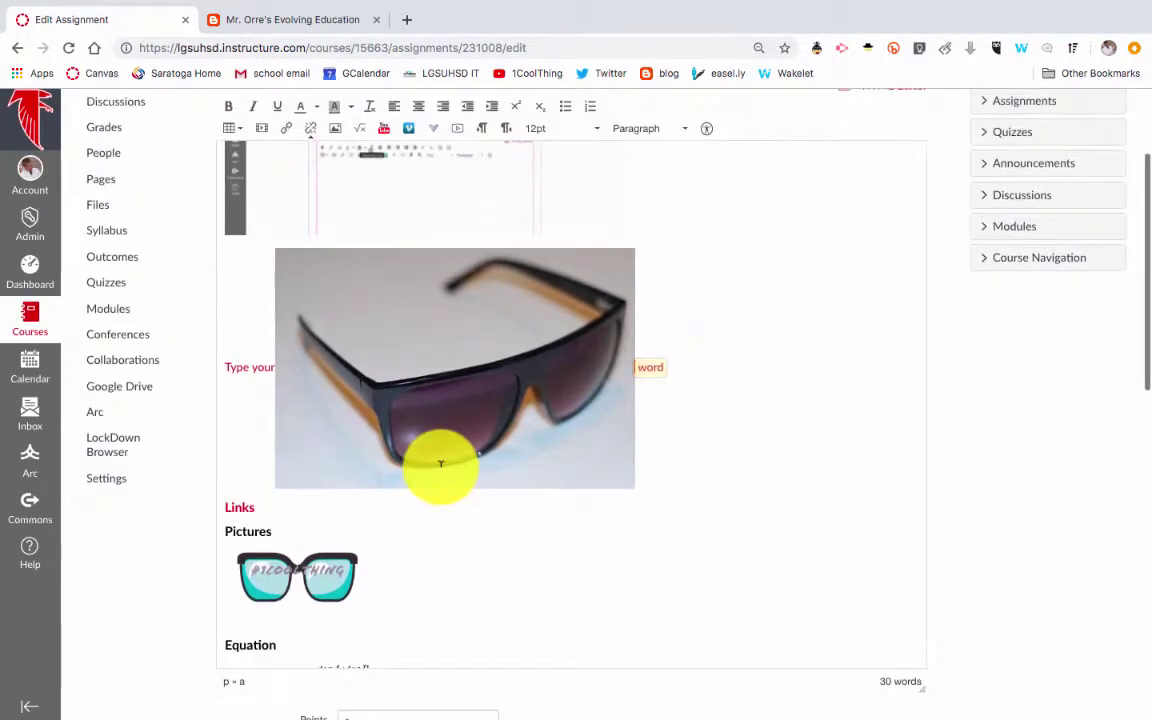
{"action": "left_click", "coordinate": [363, 406]}
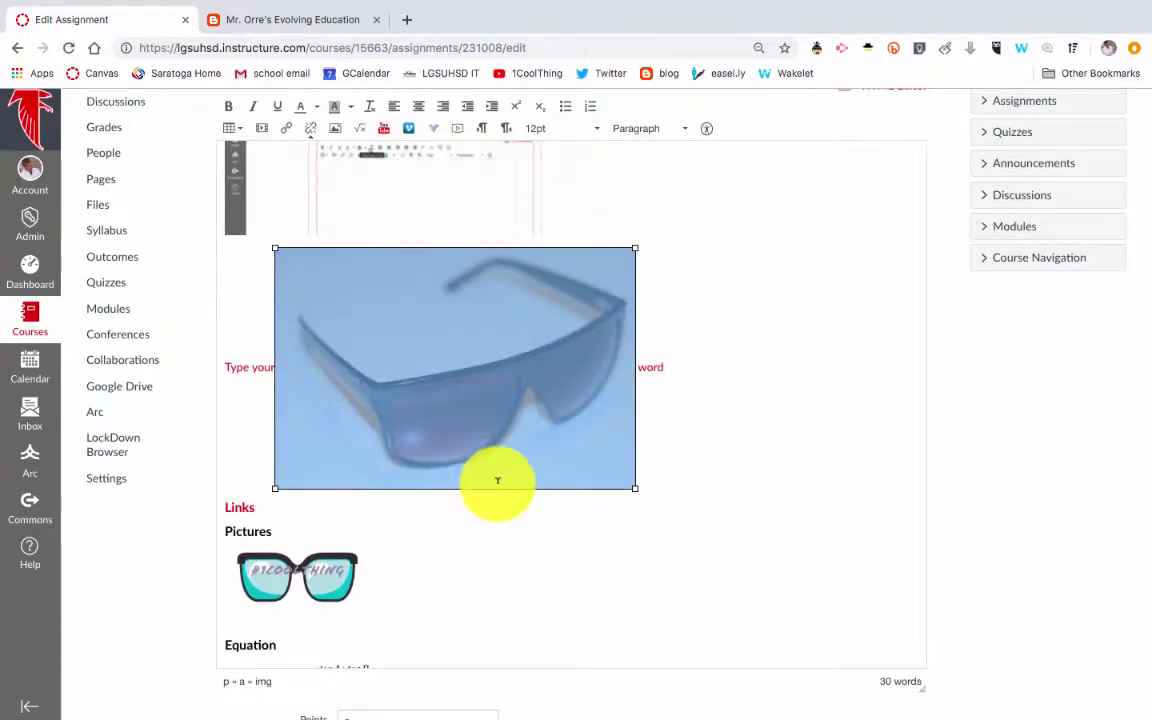
{"action": "key", "text": "BackSpace"}
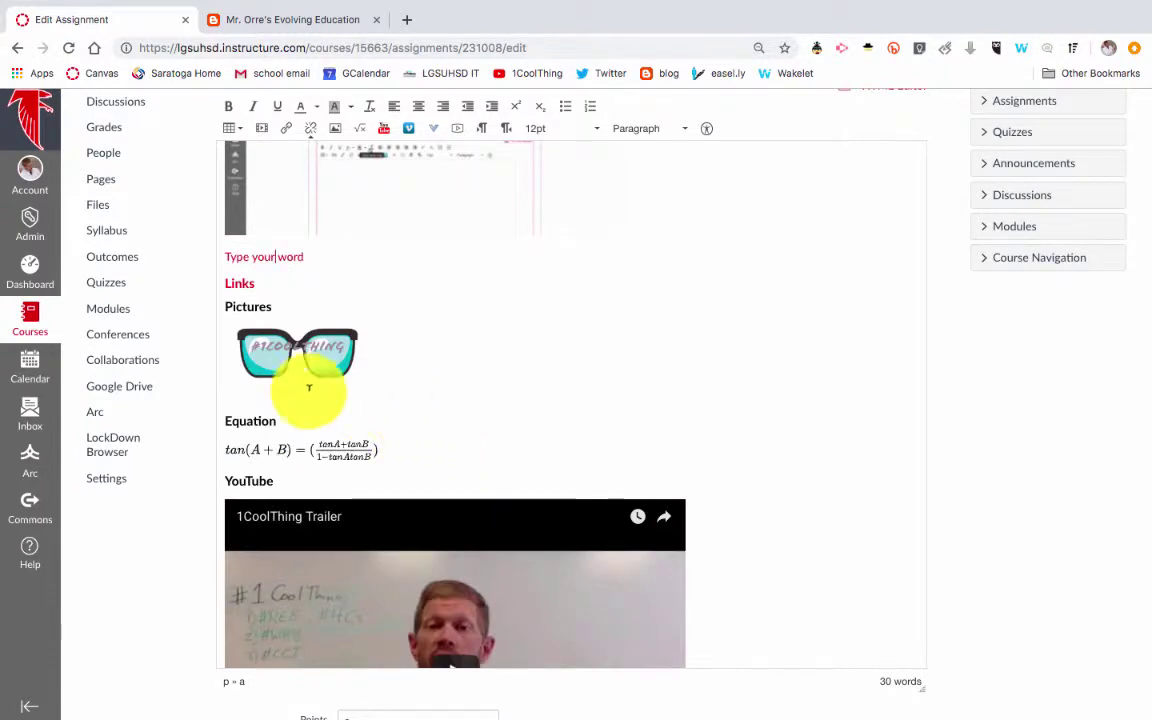
Review the Canvas and Flickr image sources offered for the glasses picture under Pictures, without updating the picture.
{"action": "left_click", "coordinate": [289, 355]}
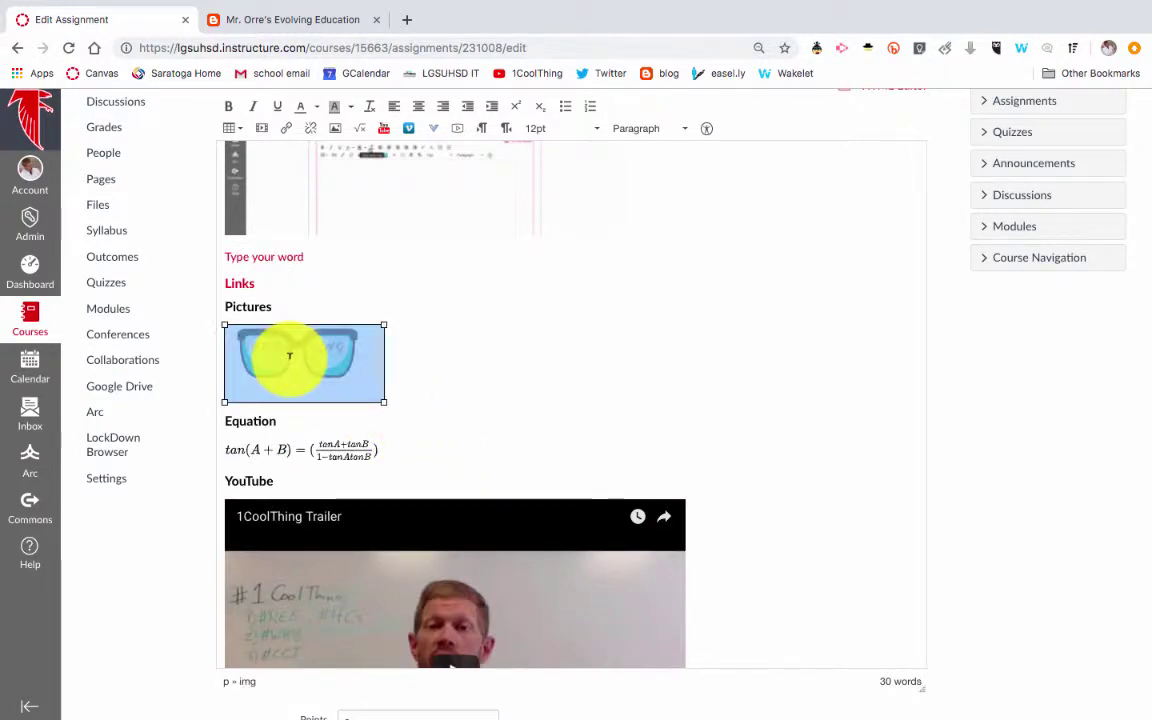
{"action": "left_click", "coordinate": [336, 128]}
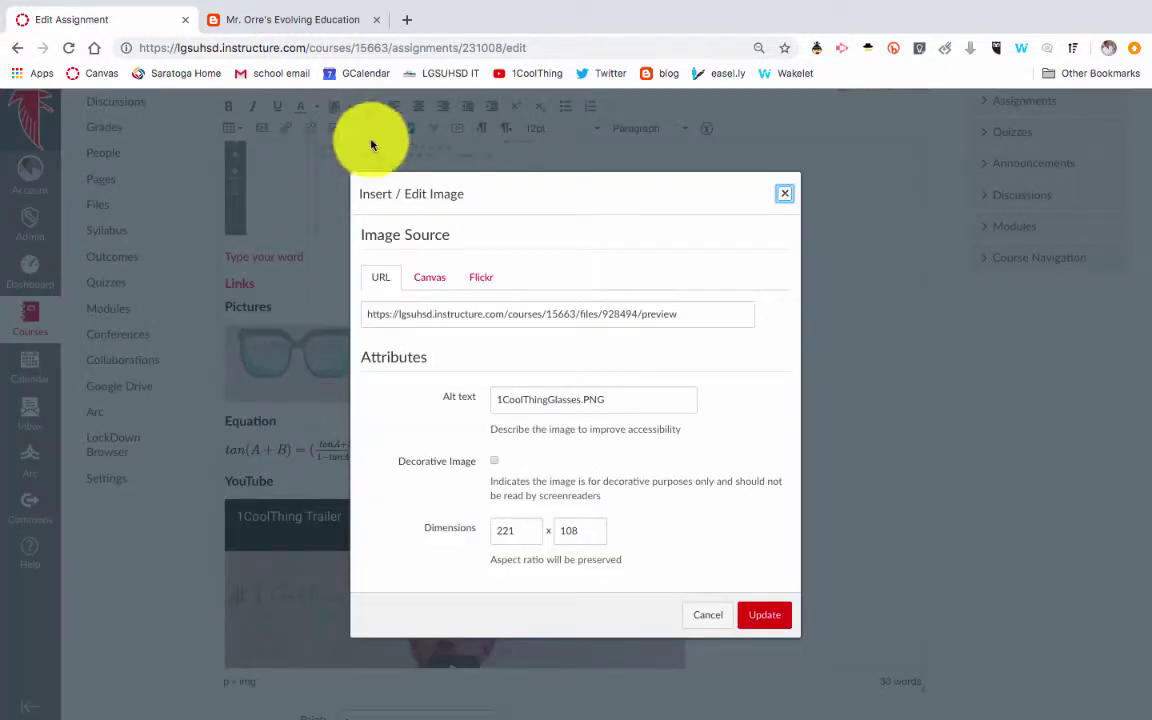
{"action": "left_click", "coordinate": [449, 273]}
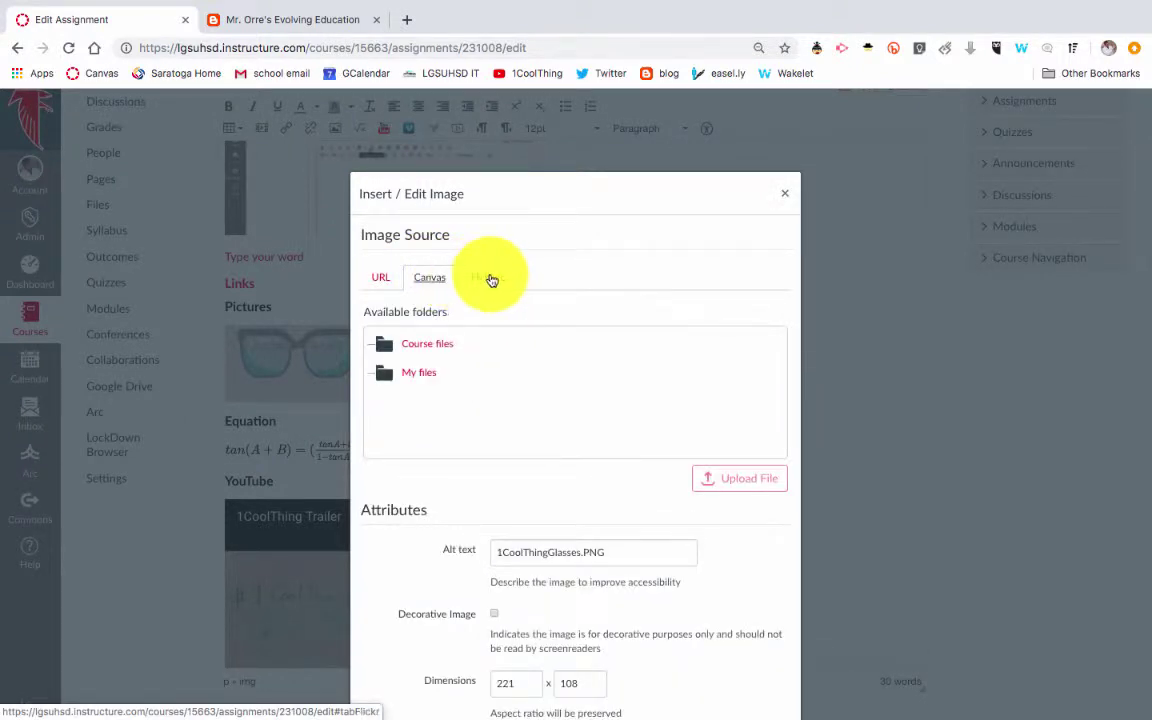
{"action": "left_click", "coordinate": [484, 273]}
{"action": "left_click", "coordinate": [435, 273]}
{"action": "scroll", "coordinate": [586, 321], "scroll_direction": "down", "scroll_amount": 2}
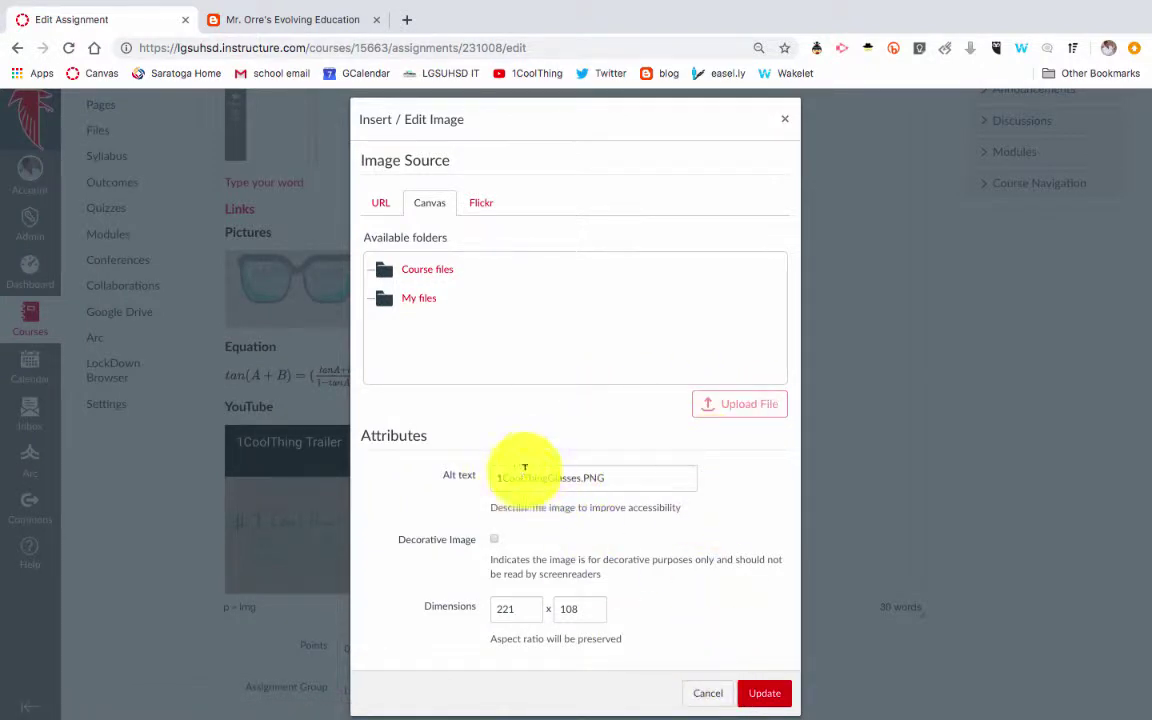
{"action": "left_click", "coordinate": [710, 695]}
{"action": "left_click", "coordinate": [267, 265]}
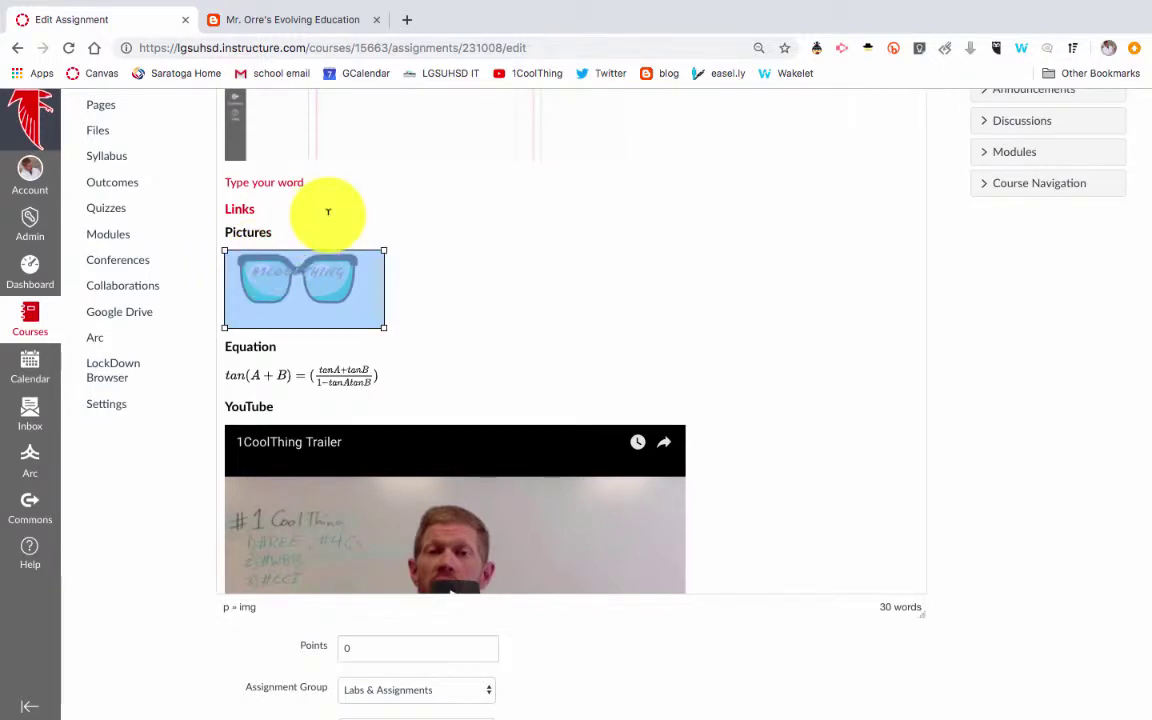
Place the cursor at the Equation heading and view the equation editor's basic symbols without inserting an equation.
{"action": "scroll", "coordinate": [328, 212], "scroll_direction": "up", "scroll_amount": 8}
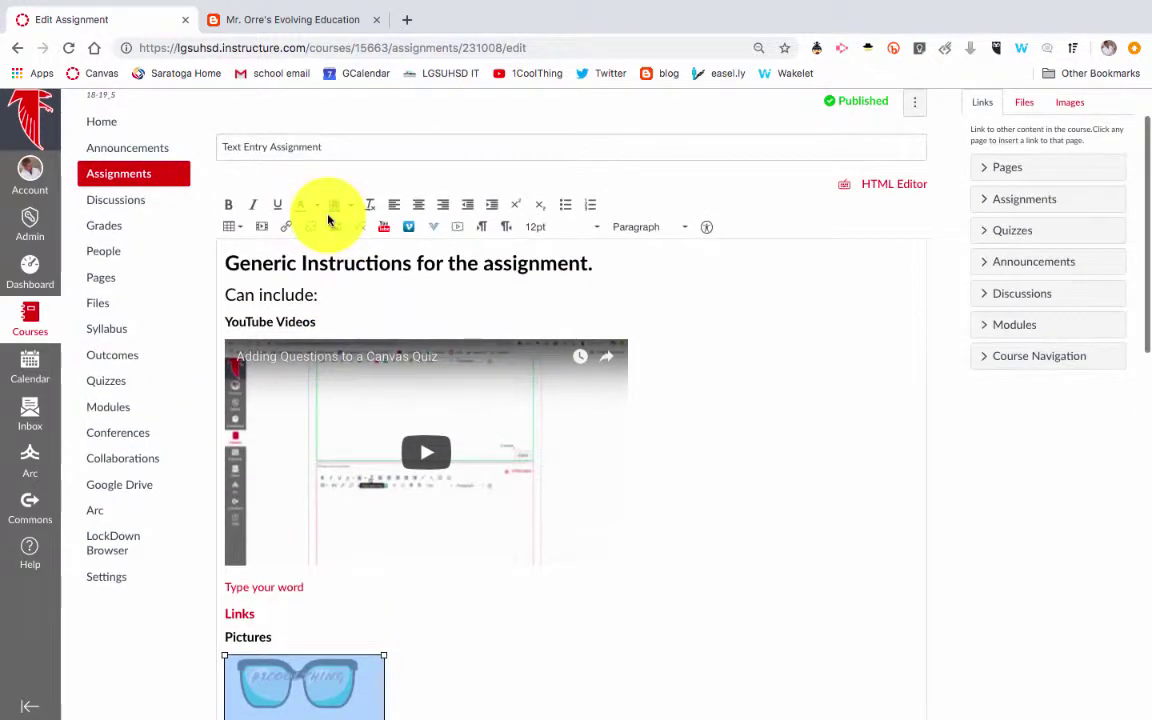
{"action": "scroll", "coordinate": [411, 318], "scroll_direction": "down", "scroll_amount": 5}
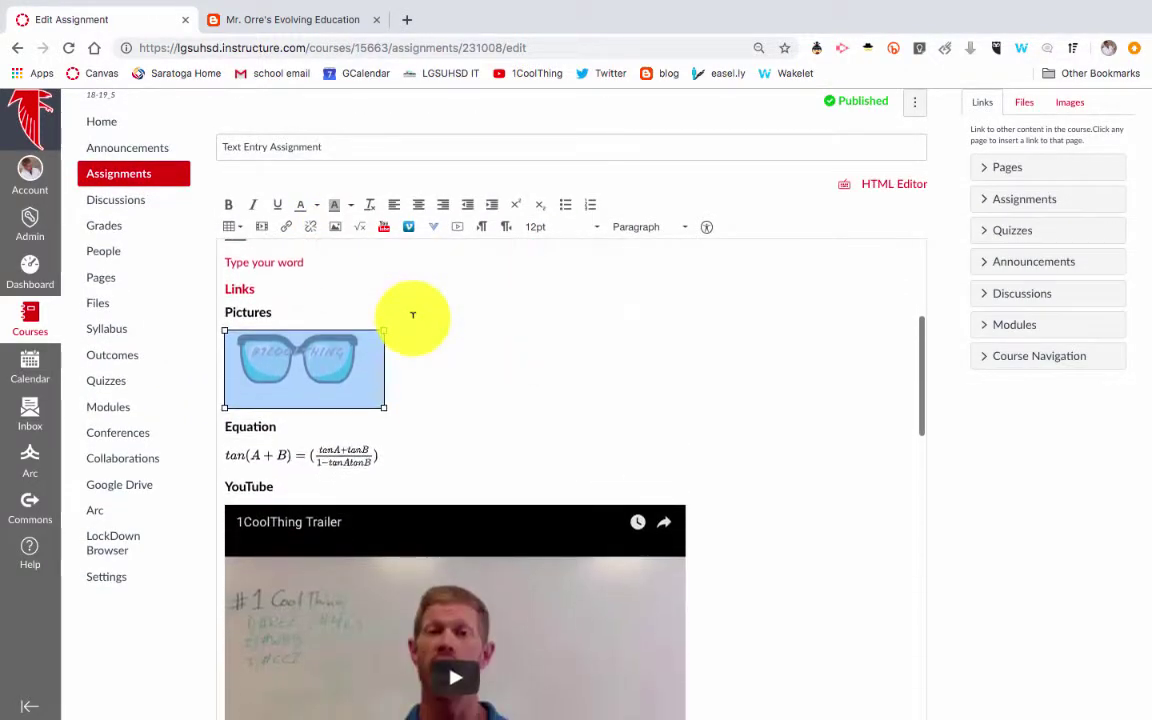
{"action": "left_click", "coordinate": [301, 455]}
{"action": "scroll", "coordinate": [303, 450], "scroll_direction": "down", "scroll_amount": 1}
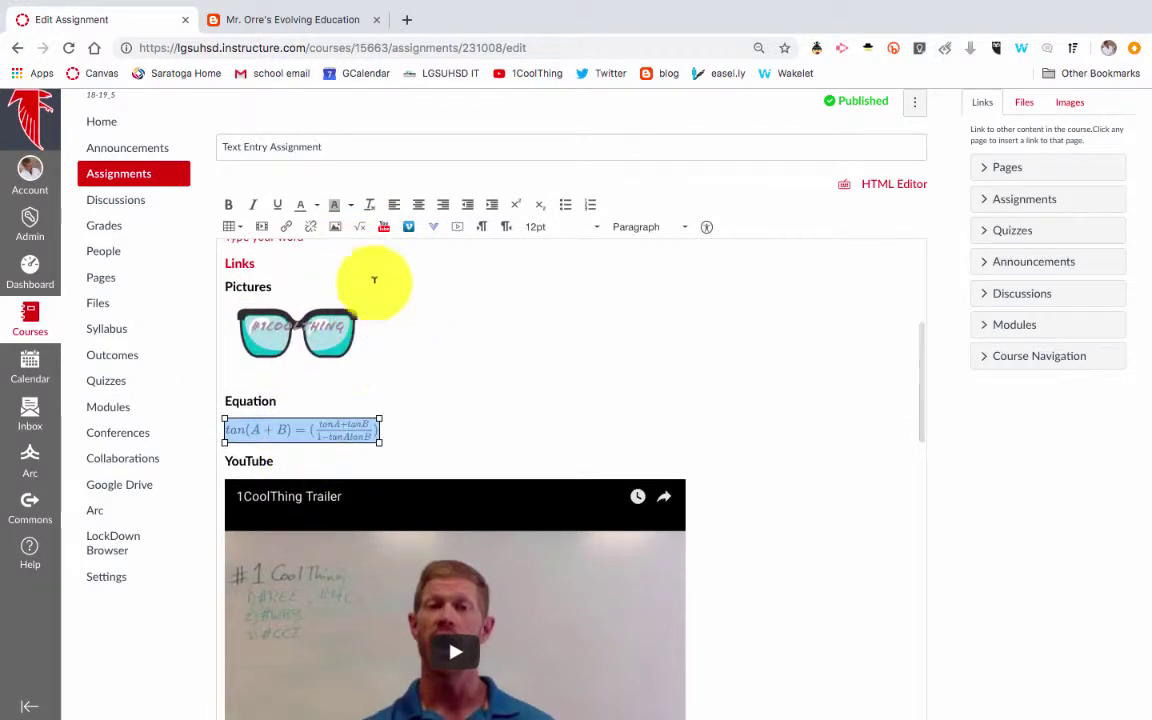
{"action": "left_click", "coordinate": [304, 404]}
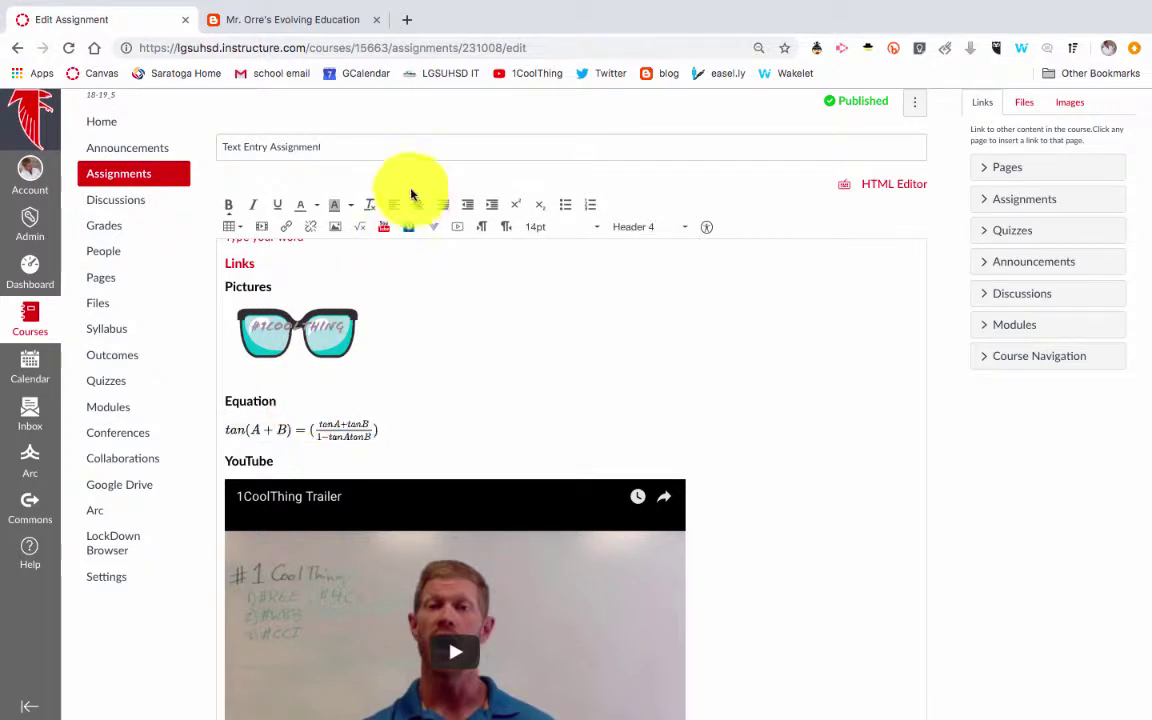
{"action": "left_click", "coordinate": [367, 230]}
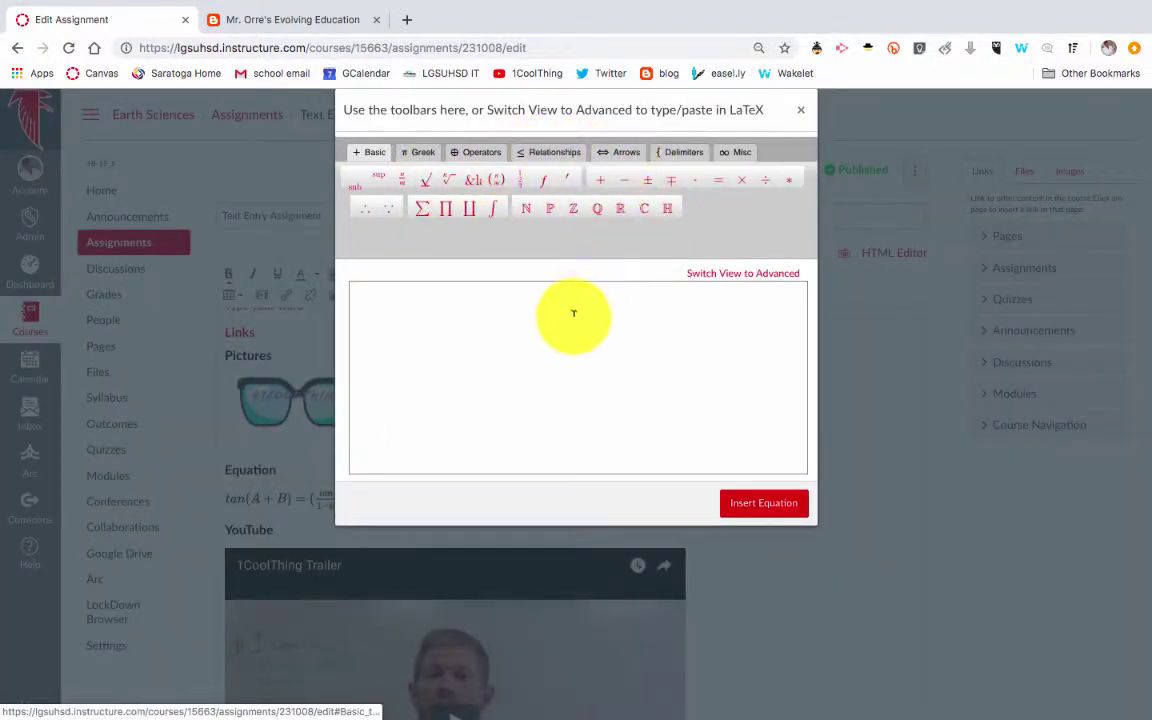
{"action": "left_click", "coordinate": [801, 114]}
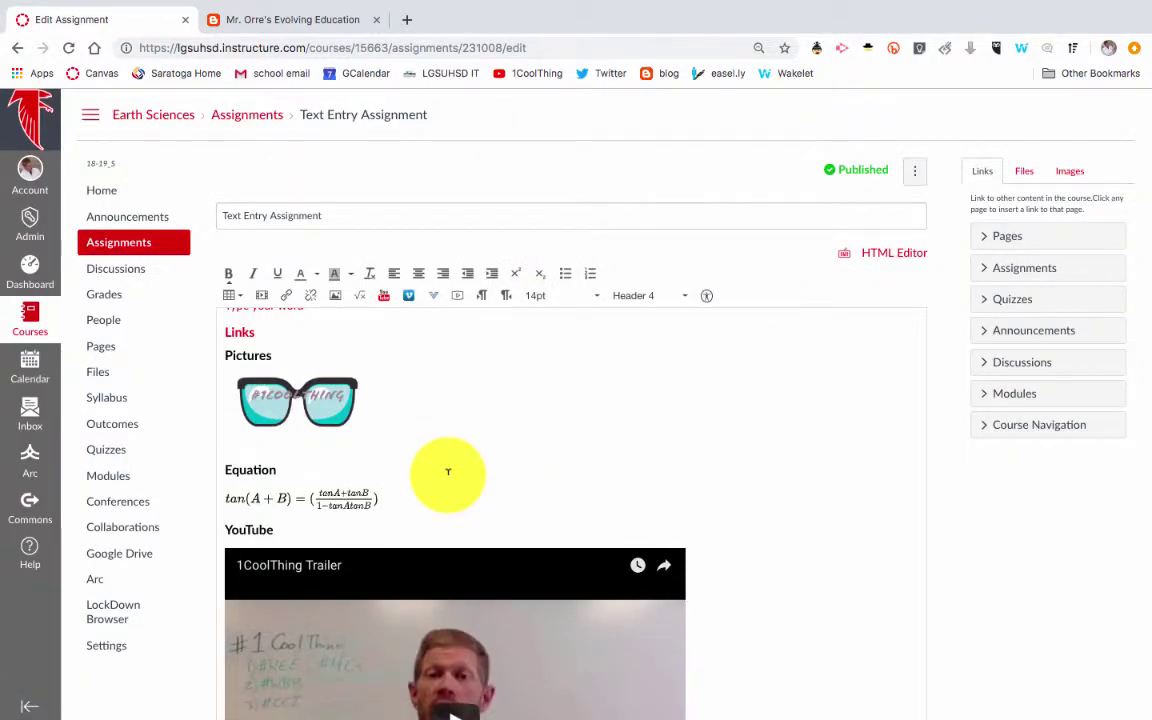
Search YouTube for "1CoolThing TED Talk" and embed the "1 Cool Thing" TEDxLosGatosHighSchool video at the Equation heading.
{"action": "scroll", "coordinate": [446, 470], "scroll_direction": "down", "scroll_amount": 2}
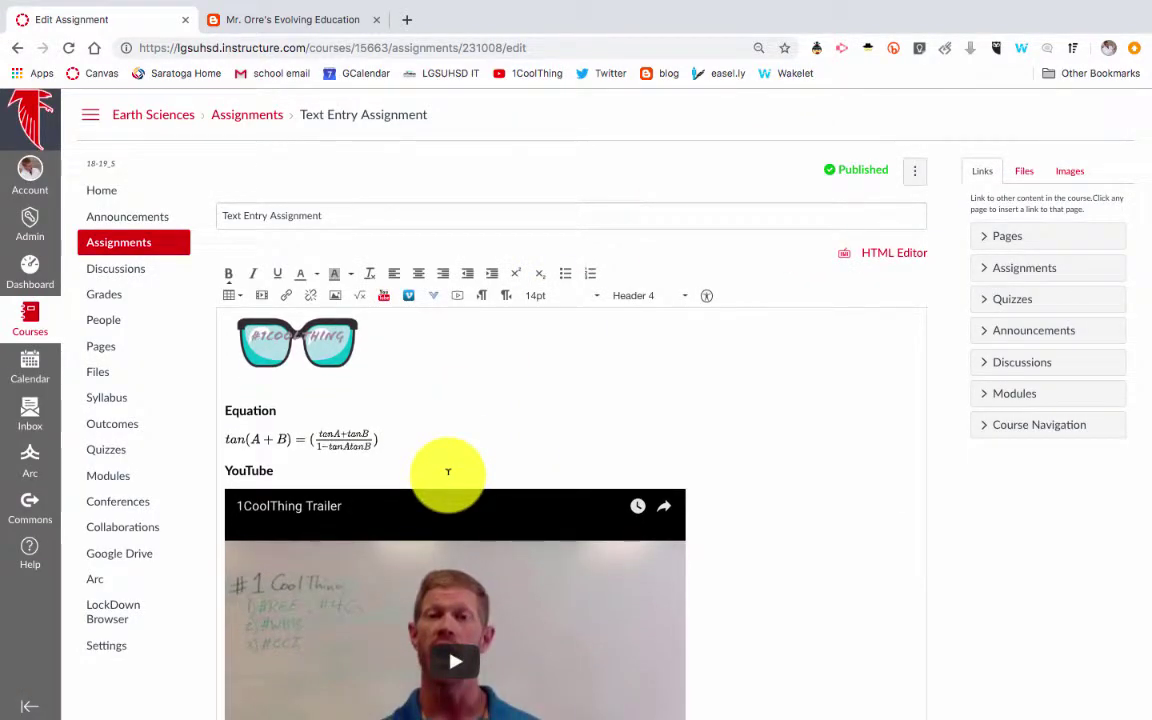
{"action": "scroll", "coordinate": [316, 305], "scroll_direction": "down", "scroll_amount": 1}
{"action": "scroll", "coordinate": [316, 305], "scroll_direction": "down", "scroll_amount": 1}
{"action": "left_click", "coordinate": [383, 256]}
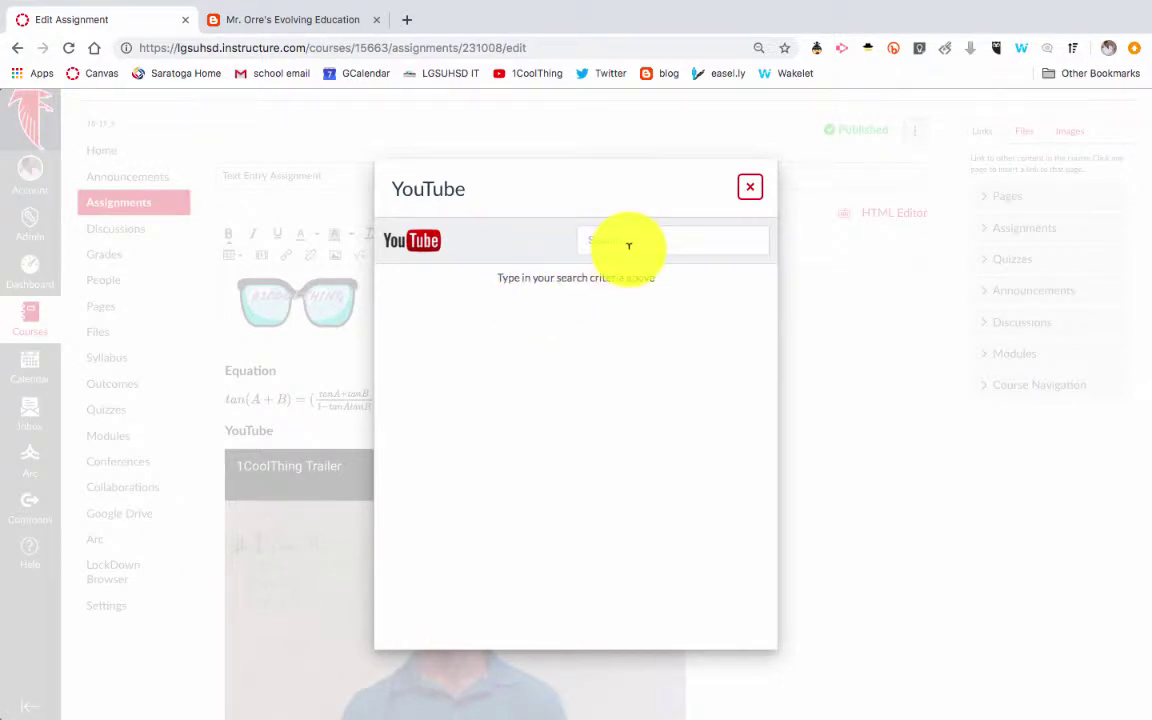
{"action": "left_click", "coordinate": [628, 245]}
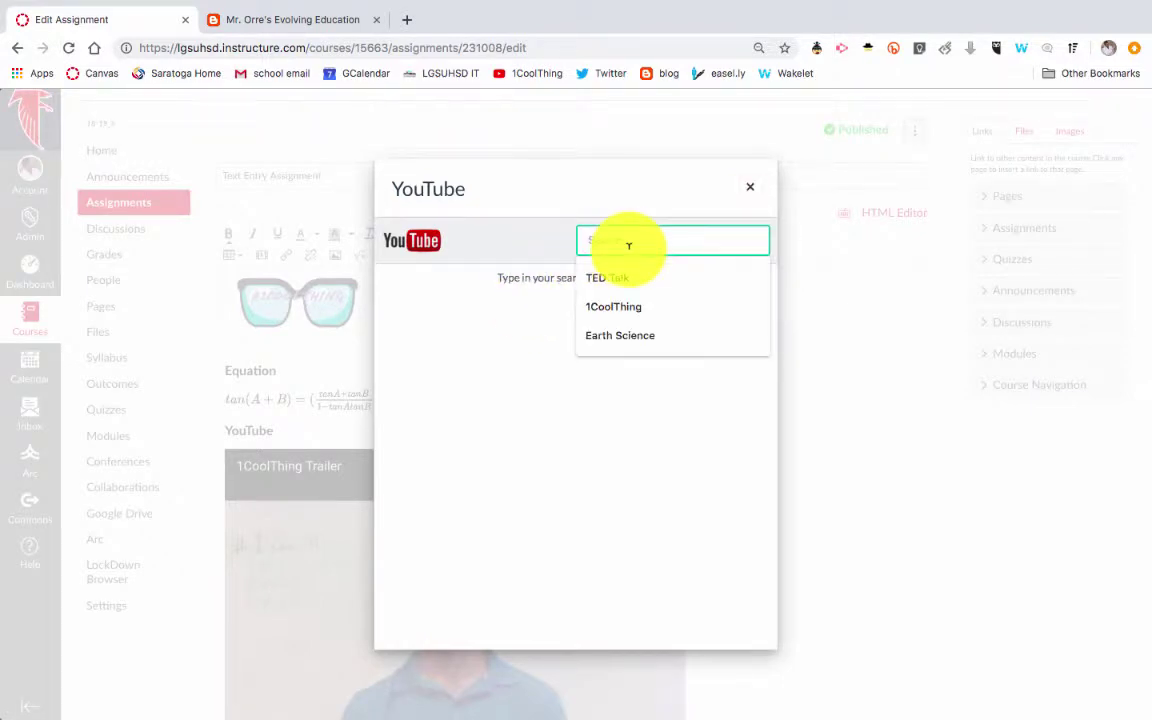
{"action": "left_click", "coordinate": [617, 275]}
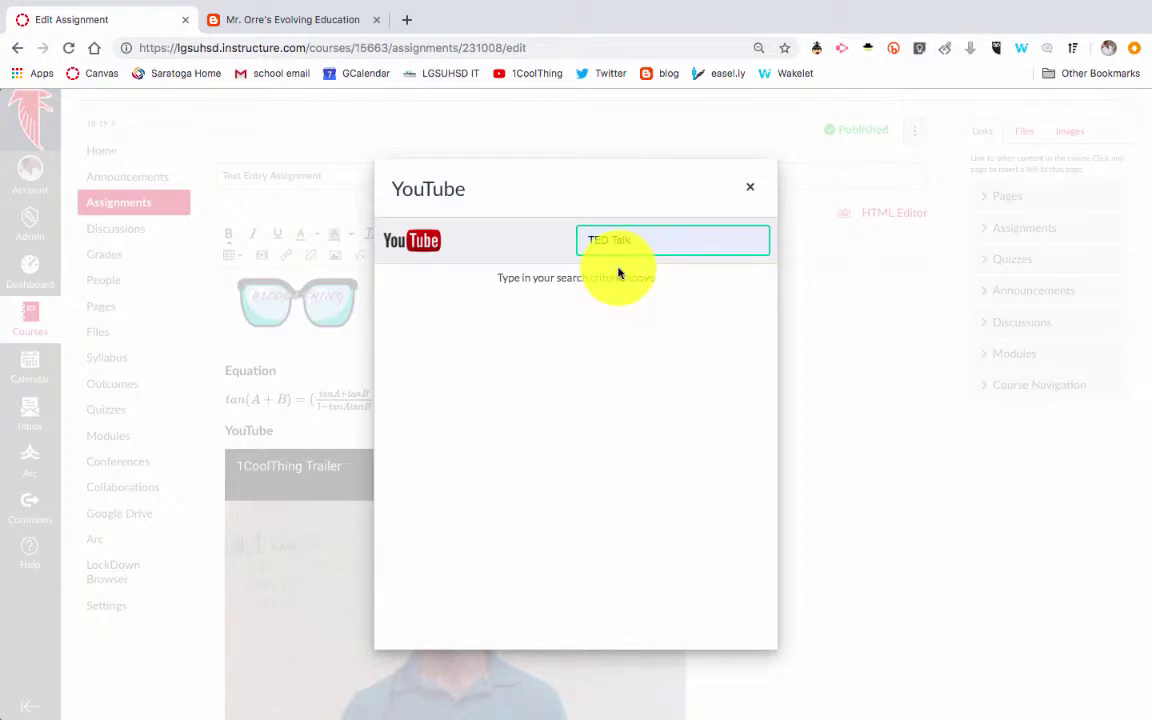
{"action": "left_click", "coordinate": [586, 239]}
{"action": "type", "text": "1CoolThing"}
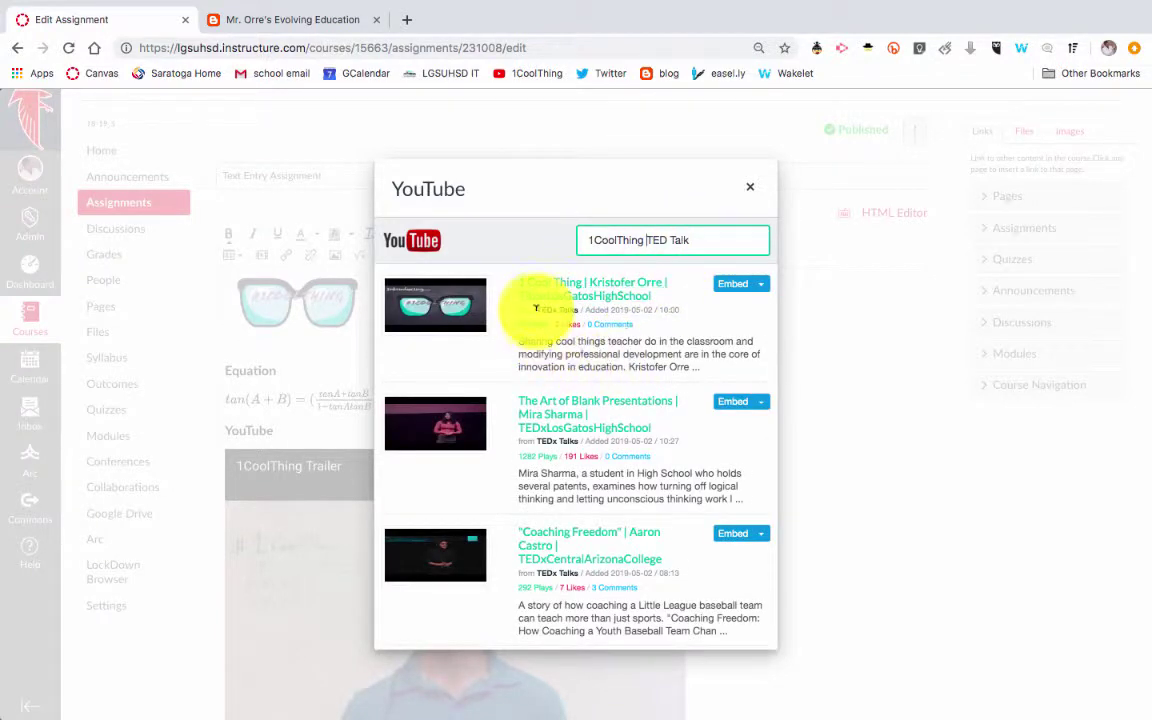
{"action": "left_click", "coordinate": [720, 289]}
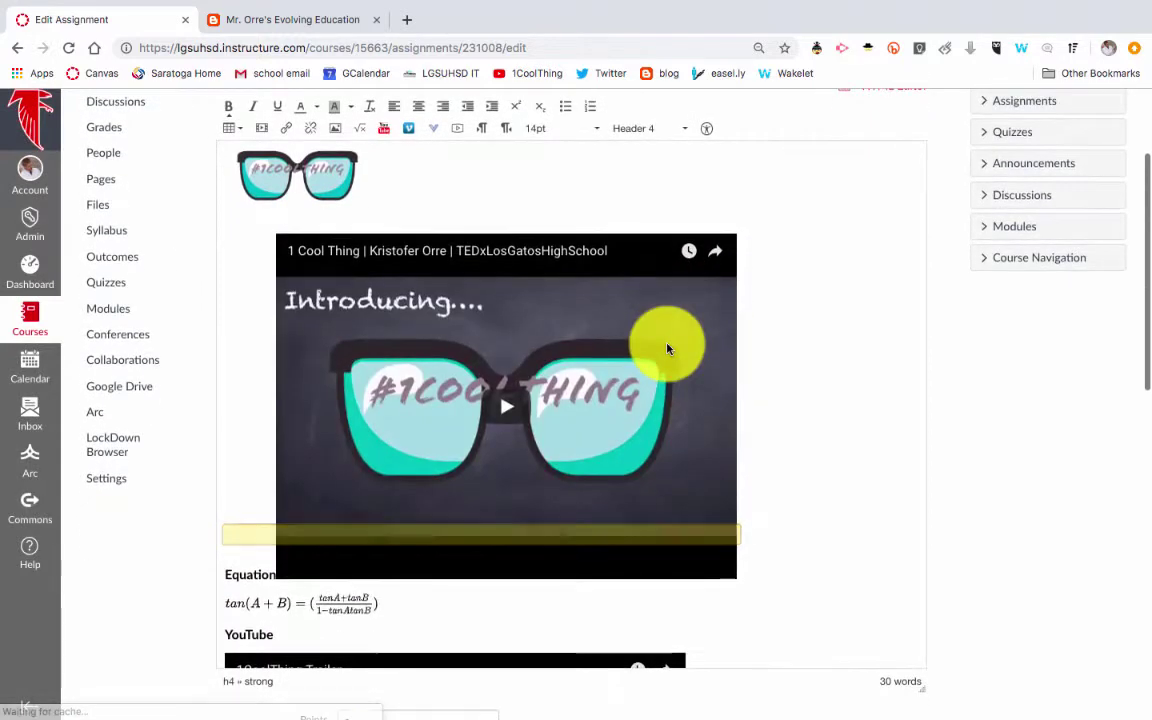
Look over the existing YouTube and Vimeo videos, and view the Vimeo search tool without embedding anything.
{"action": "scroll", "coordinate": [668, 349], "scroll_direction": "down", "scroll_amount": 5}
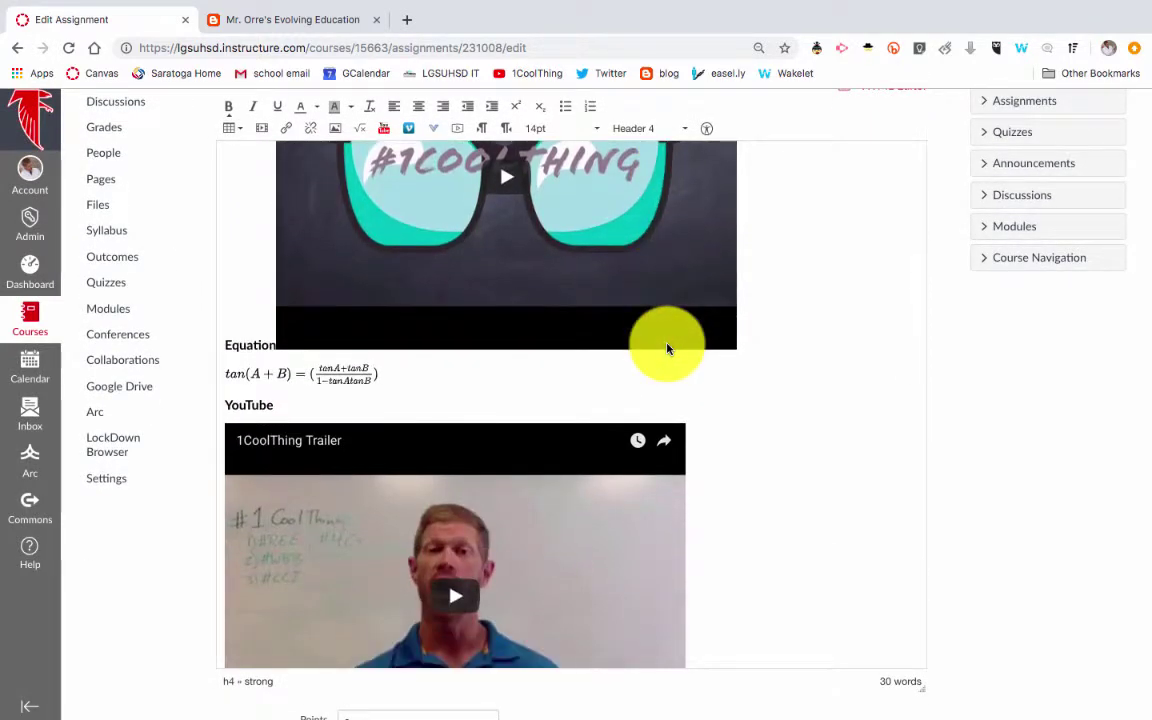
{"action": "scroll", "coordinate": [668, 349], "scroll_direction": "down", "scroll_amount": 5}
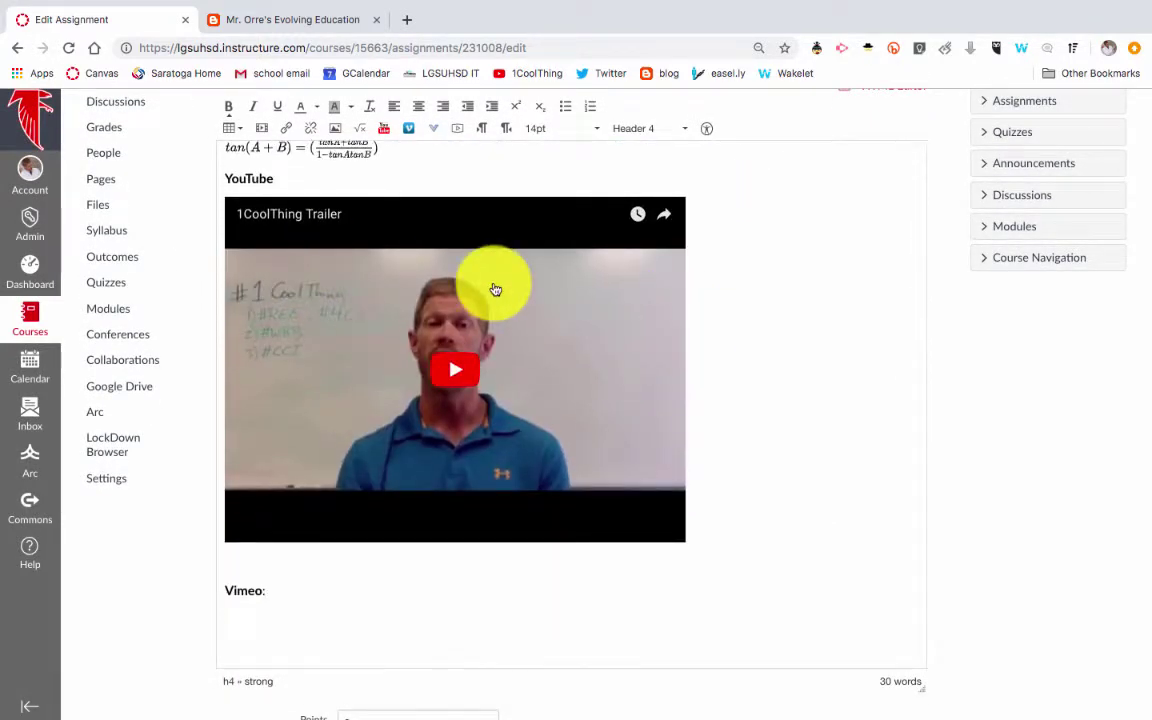
{"action": "scroll", "coordinate": [495, 289], "scroll_direction": "down", "scroll_amount": 7}
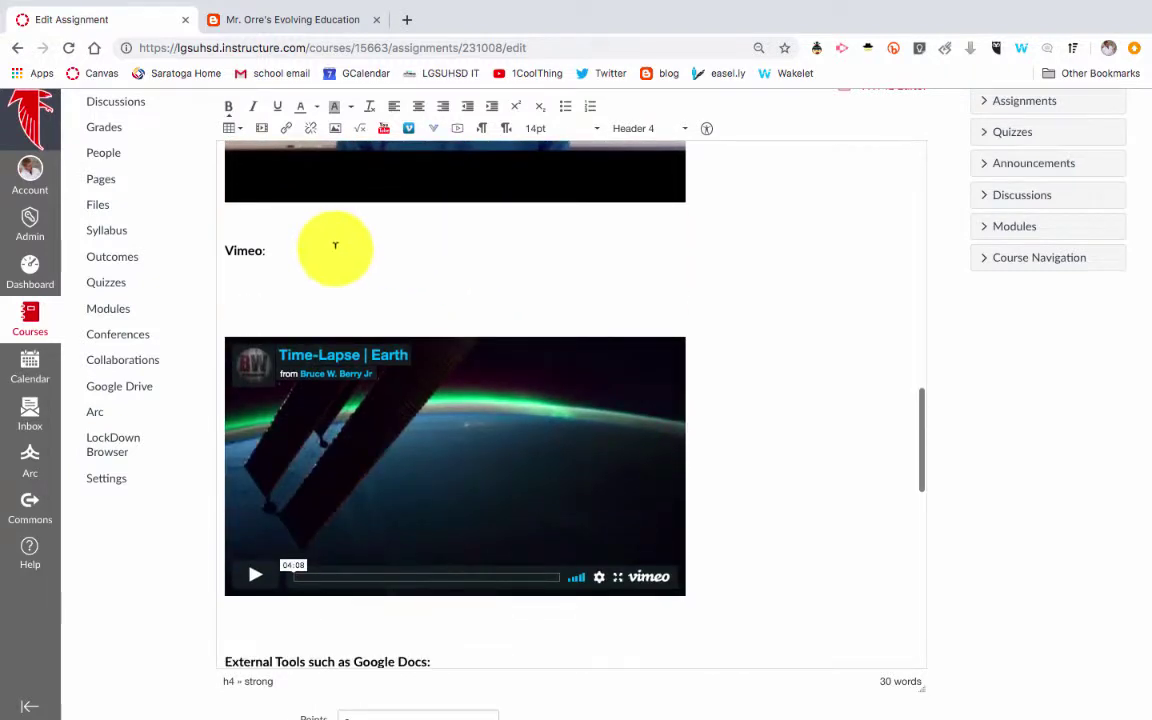
{"action": "scroll", "coordinate": [334, 249], "scroll_direction": "down", "scroll_amount": 1}
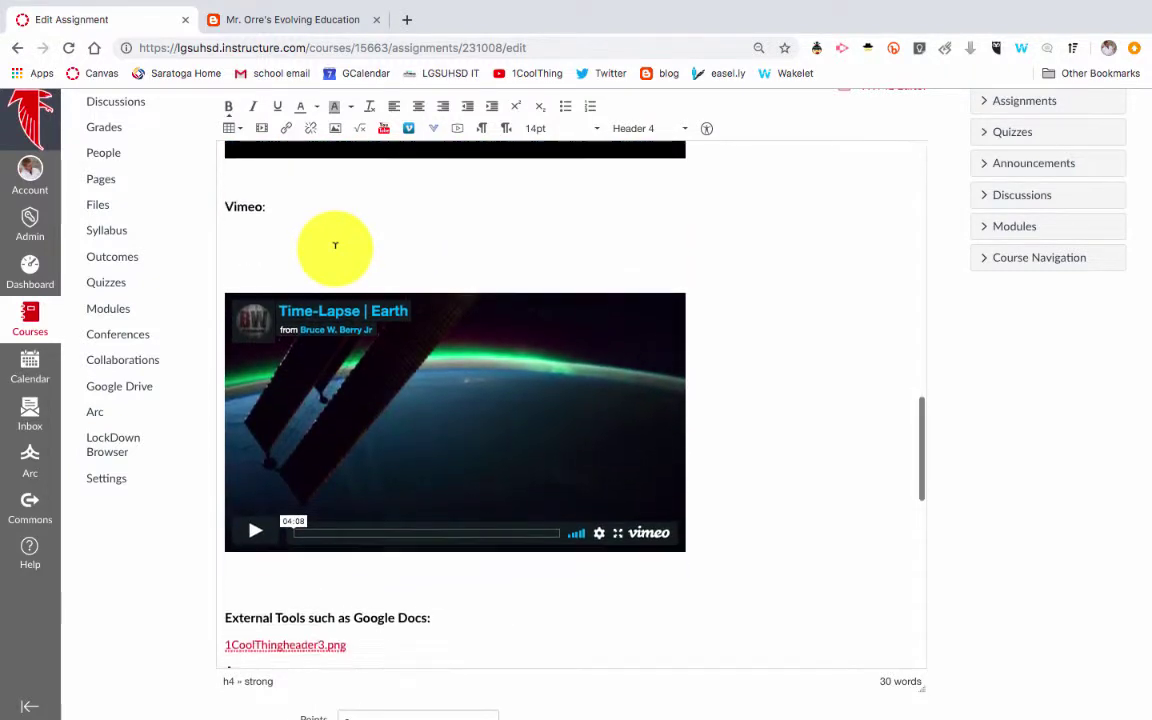
{"action": "left_click", "coordinate": [414, 130]}
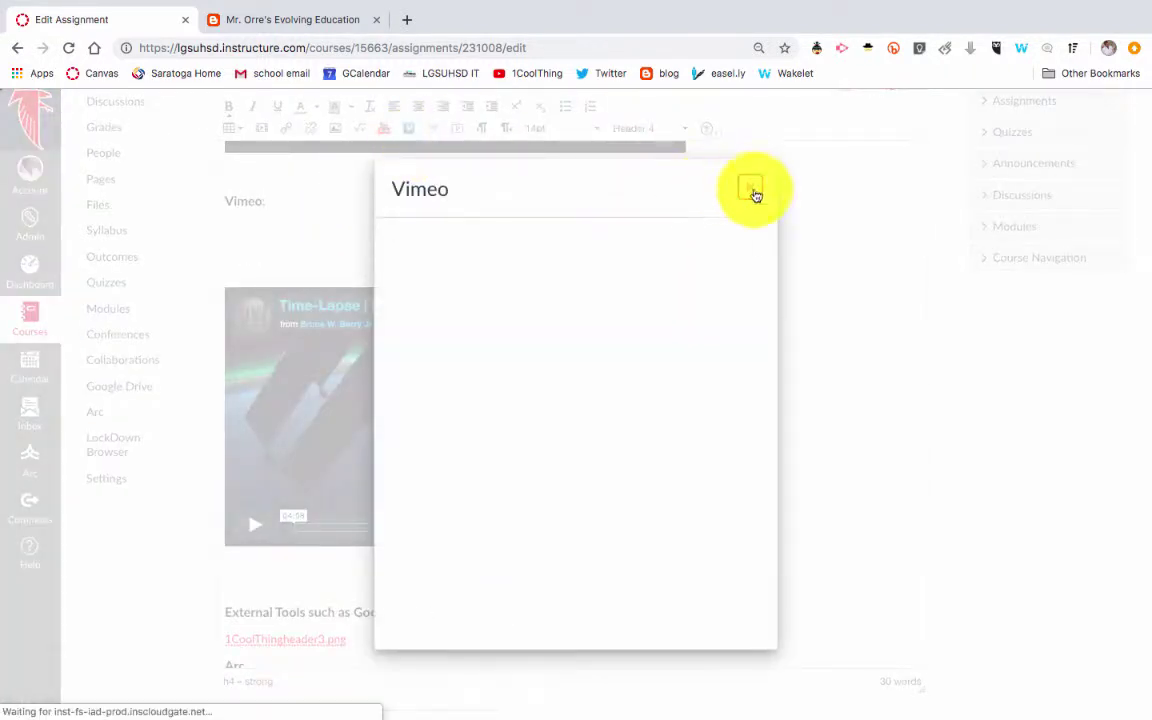
{"action": "left_click", "coordinate": [755, 194]}
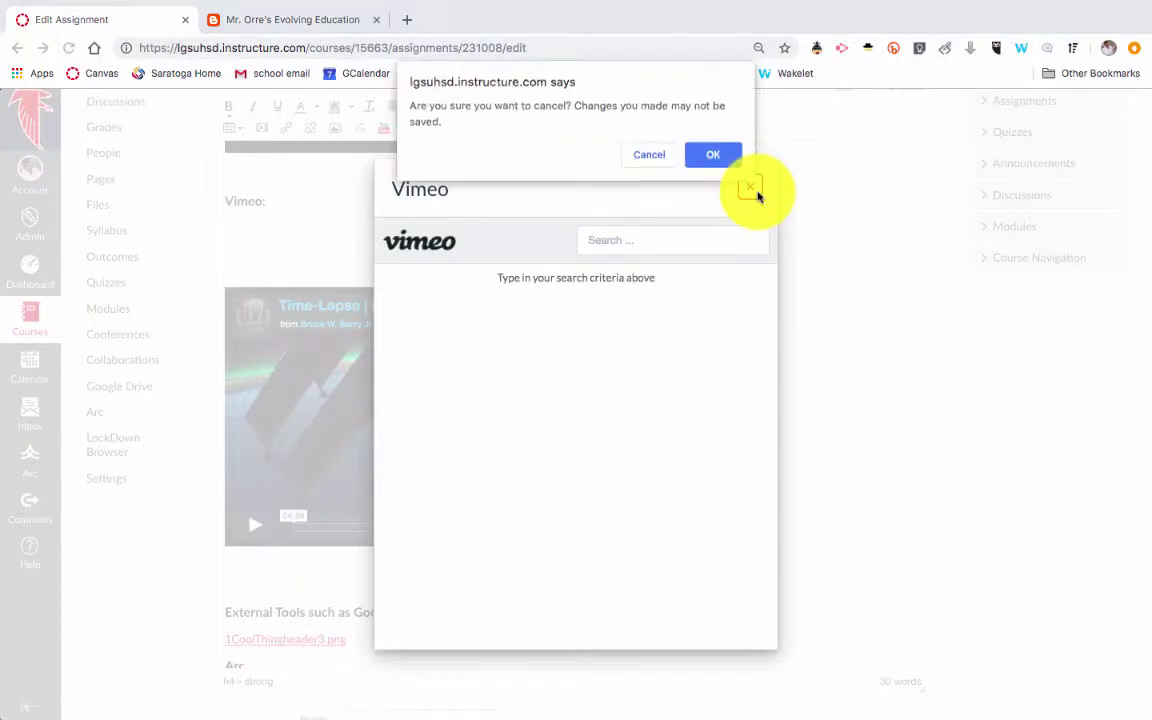
{"action": "left_click", "coordinate": [708, 155]}
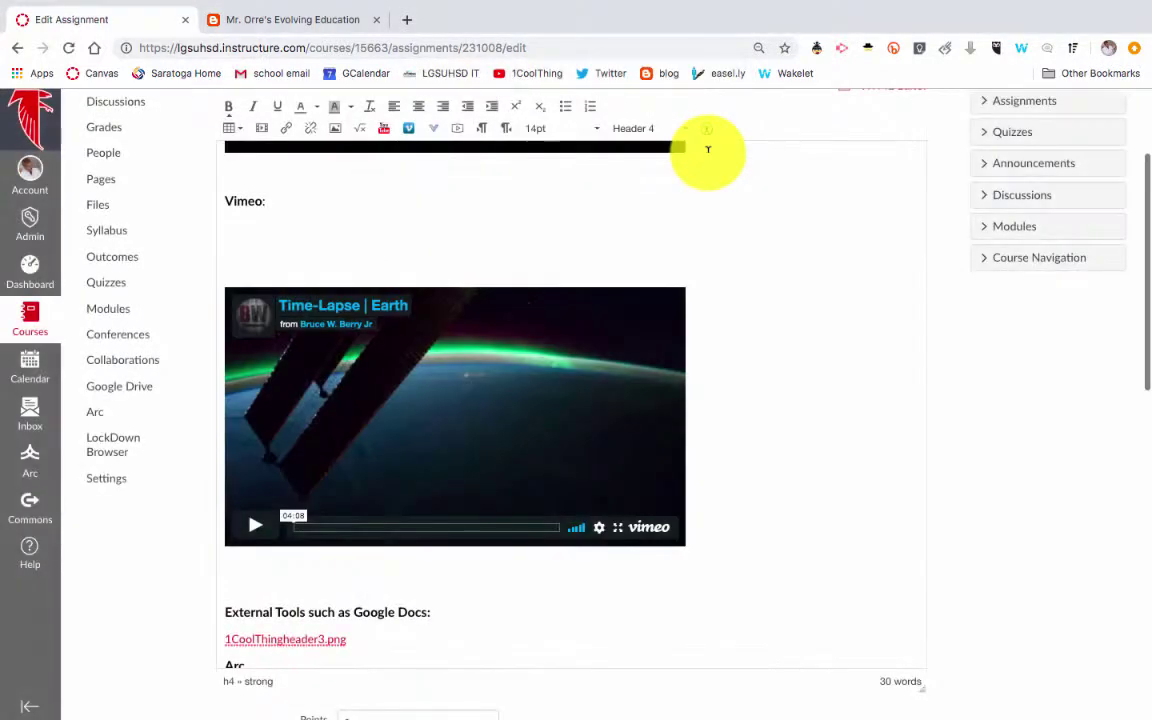
Check the external tools that can be embedded and browse the Google Apps folders without inserting a file.
{"action": "left_click", "coordinate": [433, 130]}
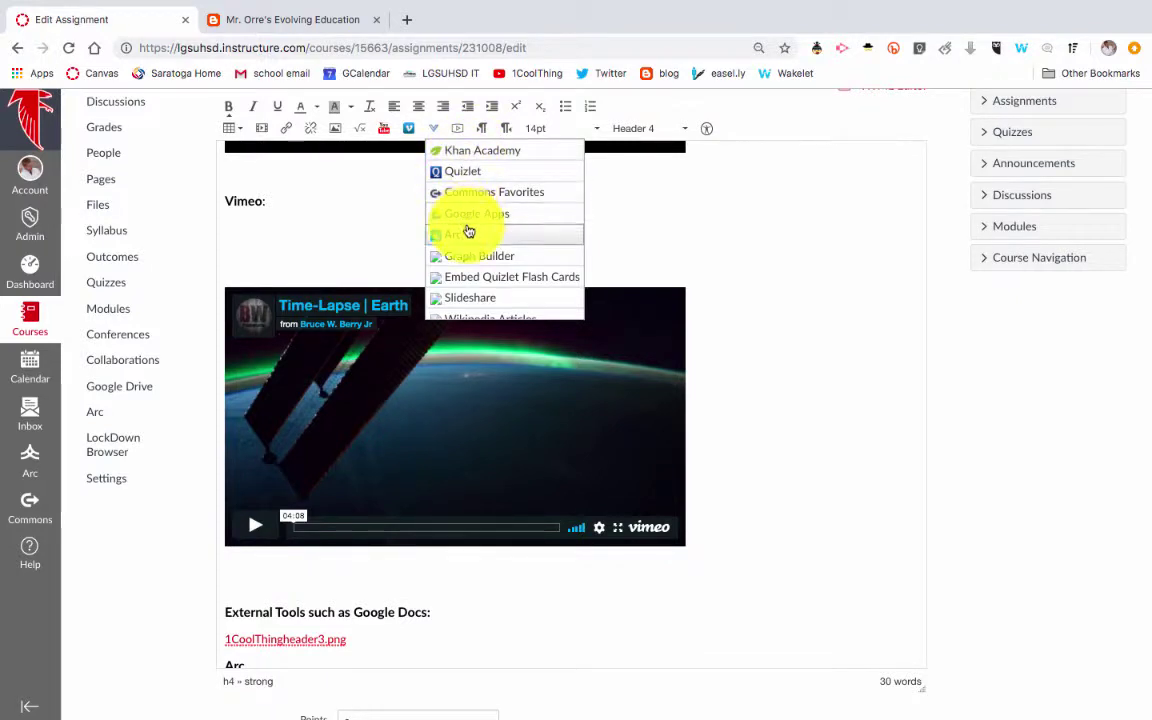
{"action": "scroll", "coordinate": [703, 350], "scroll_direction": "down", "scroll_amount": 5}
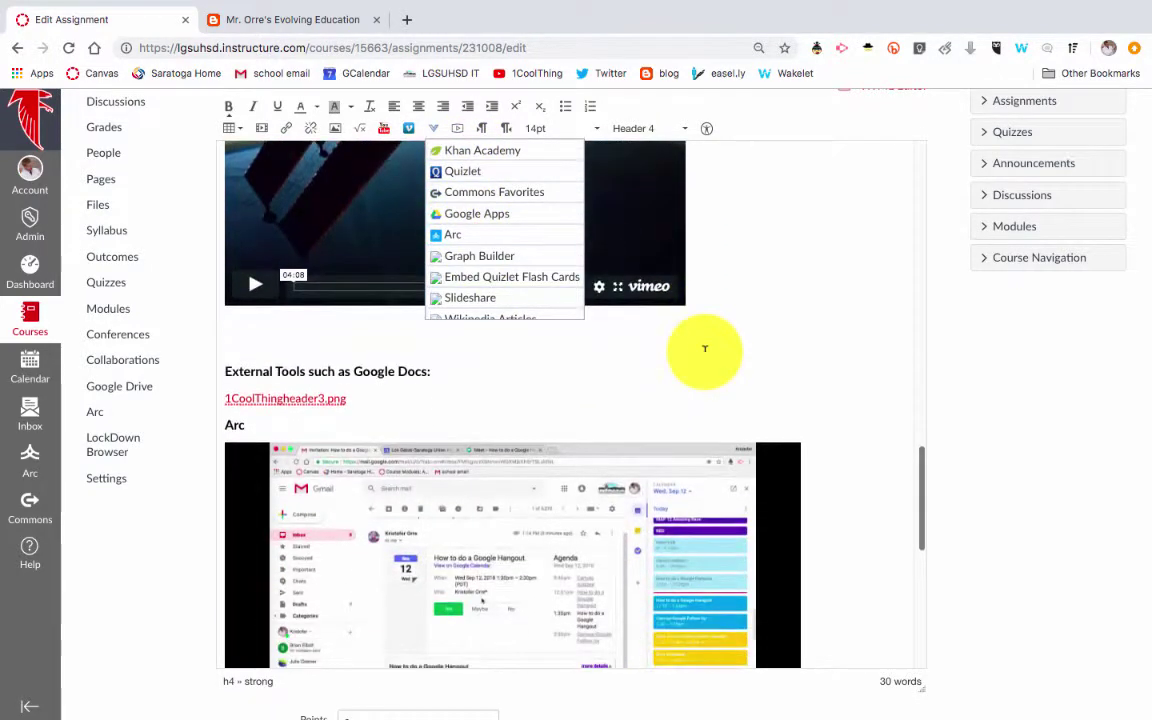
{"action": "left_click", "coordinate": [481, 216]}
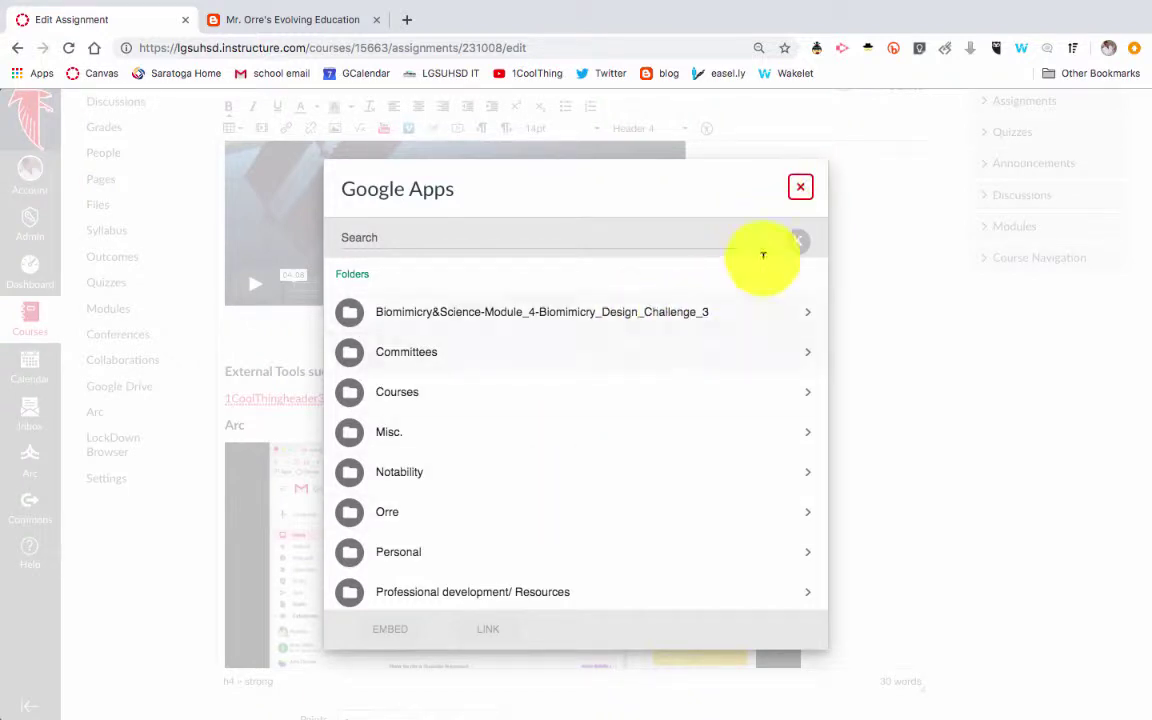
{"action": "left_click", "coordinate": [802, 186]}
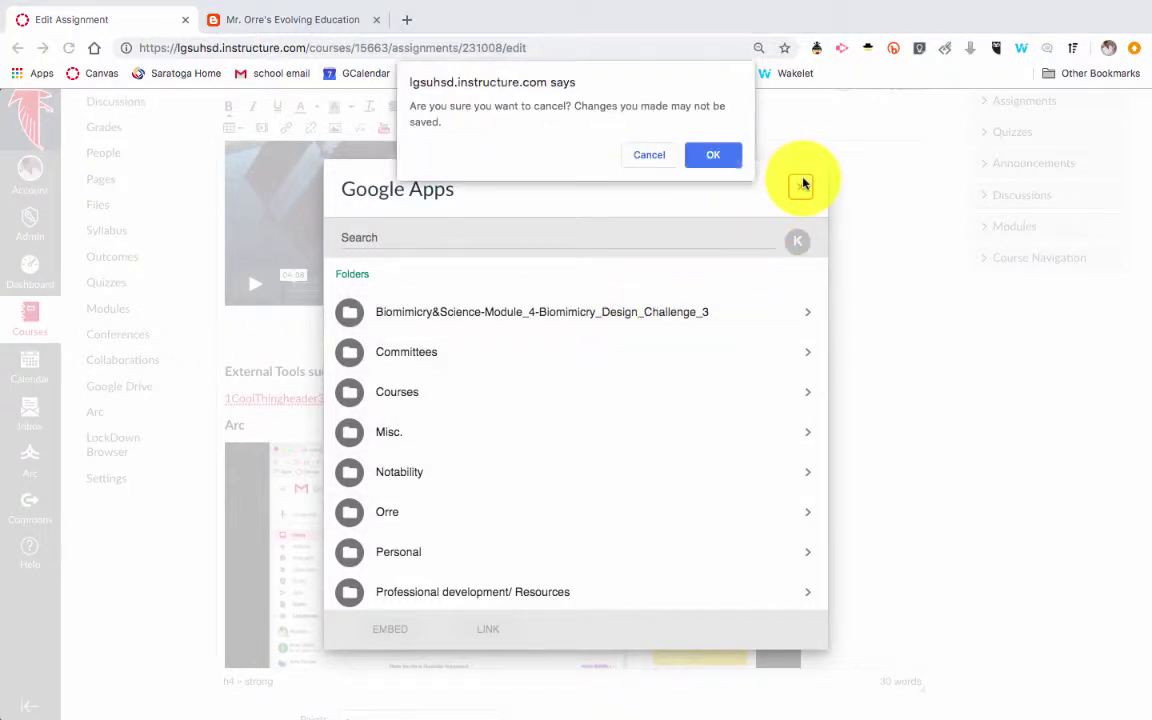
{"action": "left_click", "coordinate": [716, 157]}
View the list of additional external tools again beside the Arc section and dismiss it without choosing one.
{"action": "scroll", "coordinate": [400, 440], "scroll_direction": "down", "scroll_amount": 1}
{"action": "scroll", "coordinate": [400, 440], "scroll_direction": "down", "scroll_amount": 1}
{"action": "left_click", "coordinate": [441, 135]}
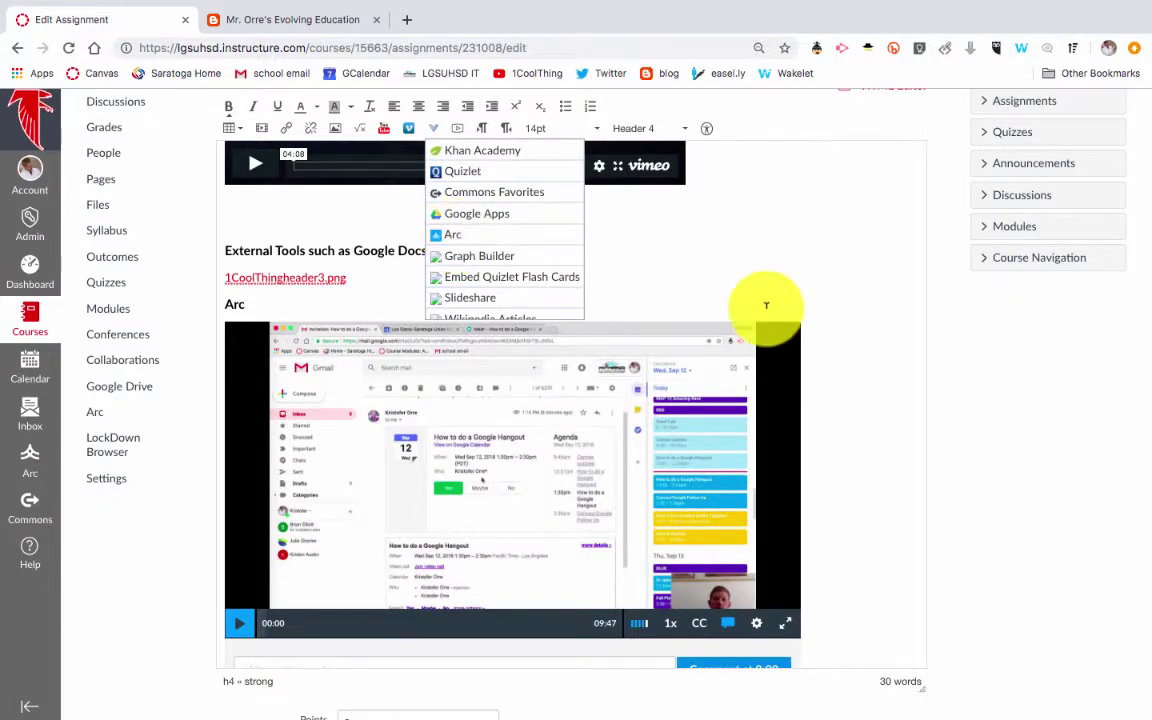
{"action": "left_click", "coordinate": [843, 337]}
Examine the embedded Arc video's comments area and its viewer insights.
{"action": "scroll", "coordinate": [845, 338], "scroll_direction": "down", "scroll_amount": 1}
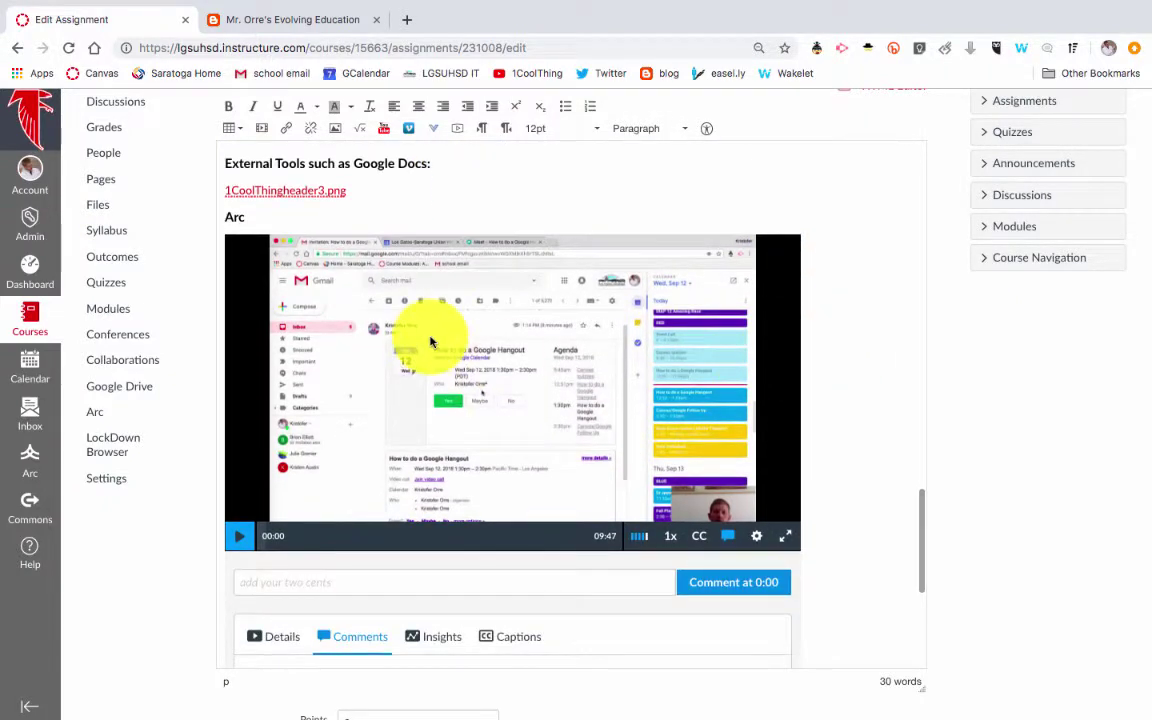
{"action": "scroll", "coordinate": [512, 380], "scroll_direction": "down", "scroll_amount": 1}
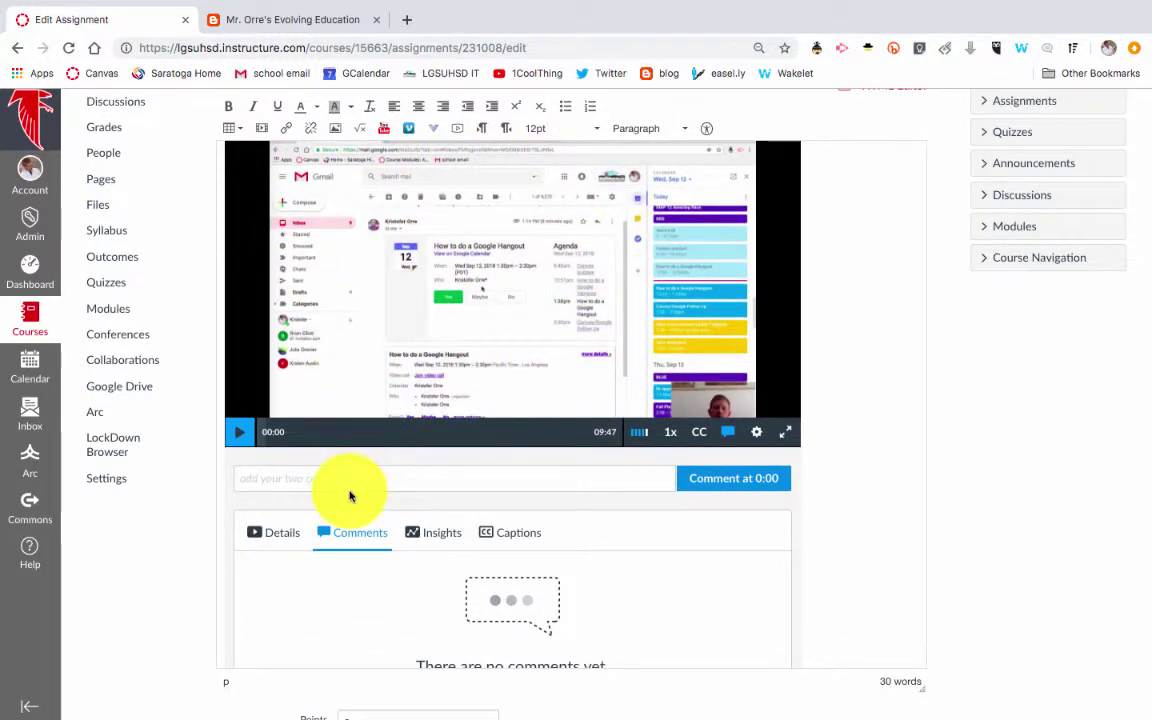
{"action": "scroll", "coordinate": [380, 480], "scroll_direction": "down", "scroll_amount": 2}
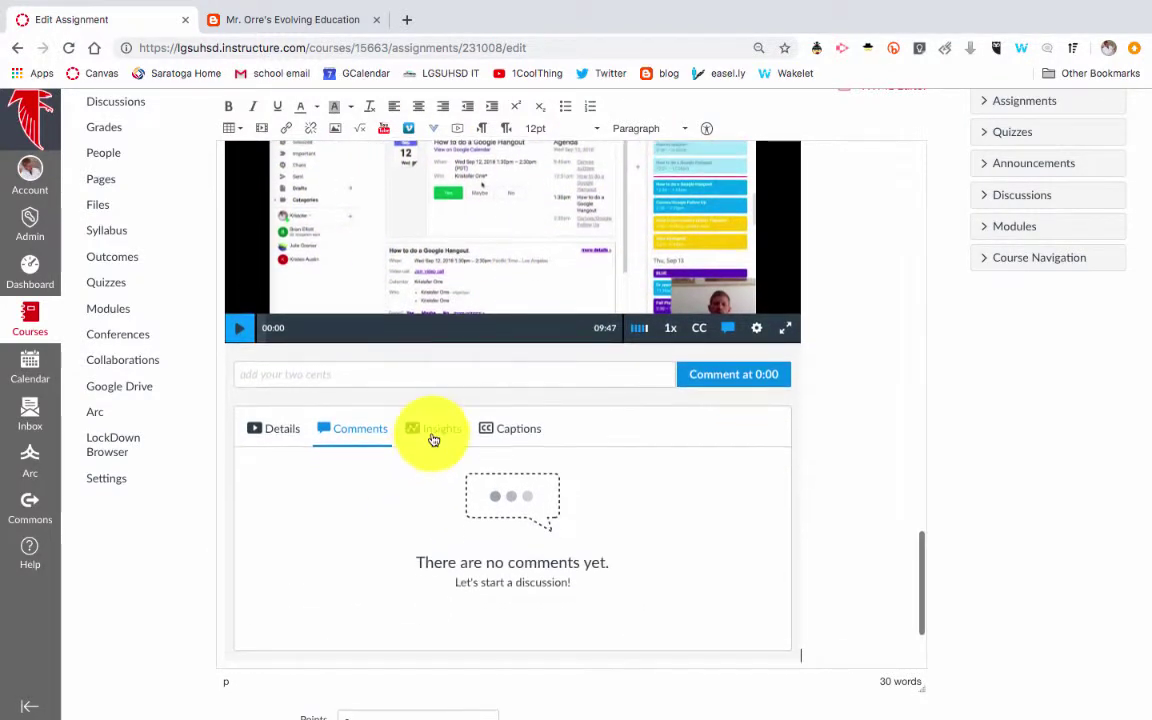
{"action": "left_click", "coordinate": [433, 440]}
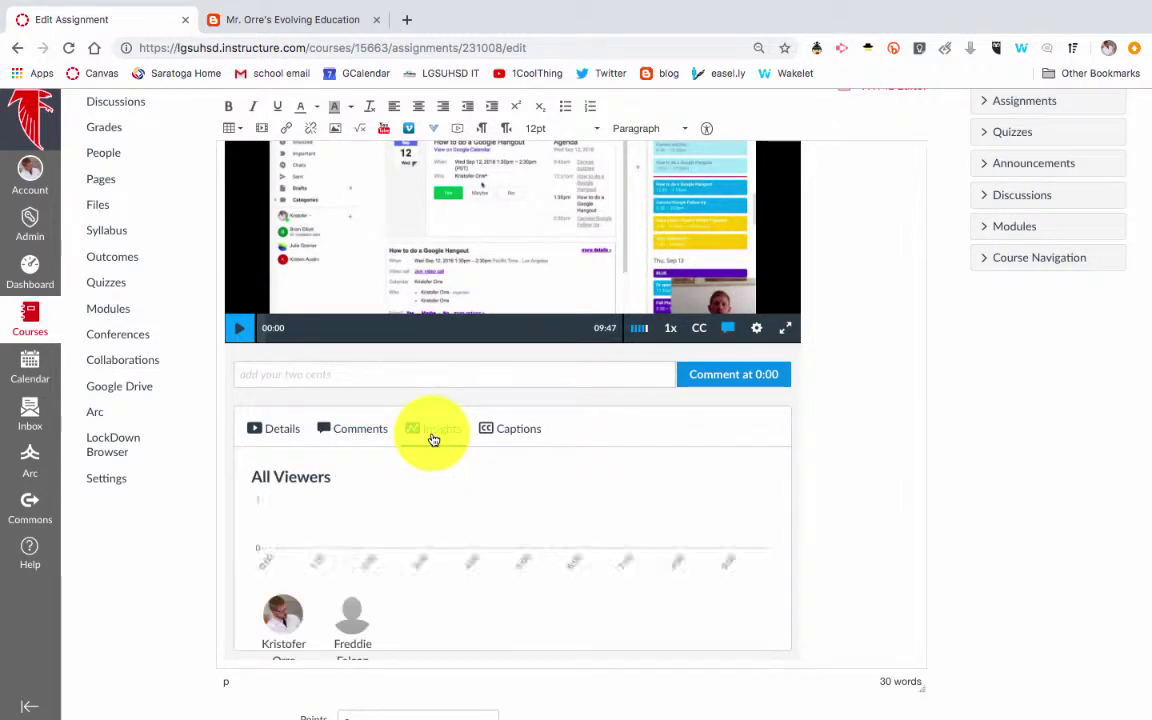
{"action": "scroll", "coordinate": [433, 440], "scroll_direction": "down", "scroll_amount": 1}
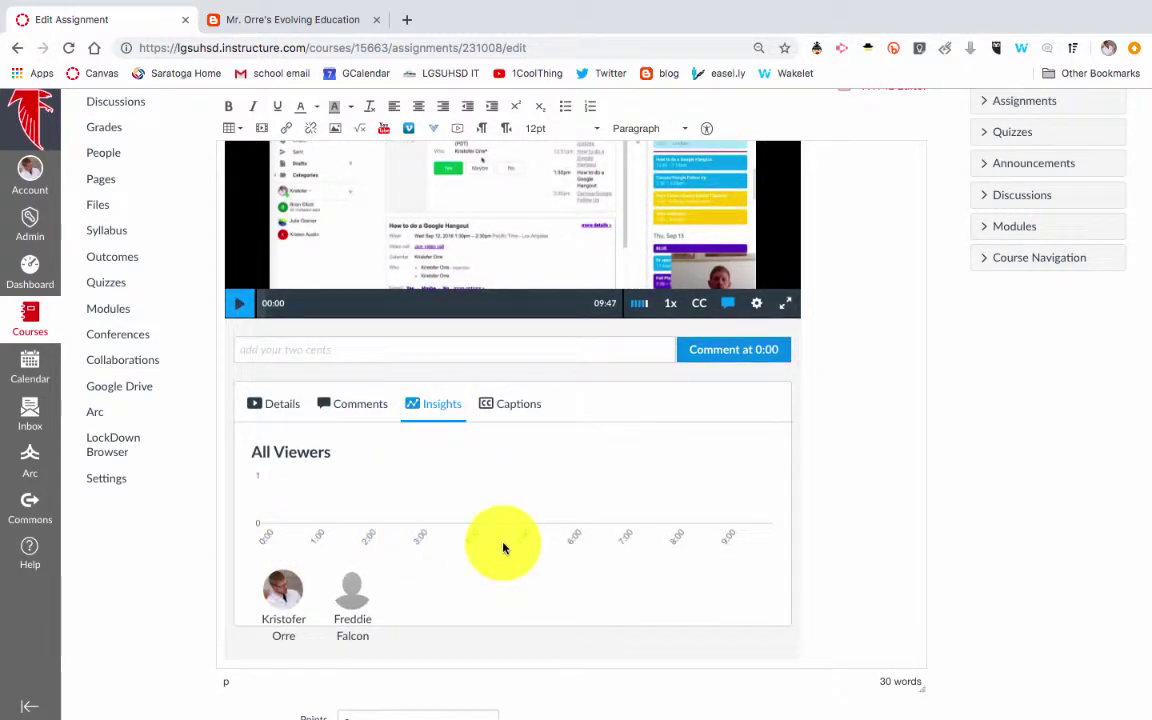
{"action": "scroll", "coordinate": [674, 496], "scroll_direction": "down", "scroll_amount": 1}
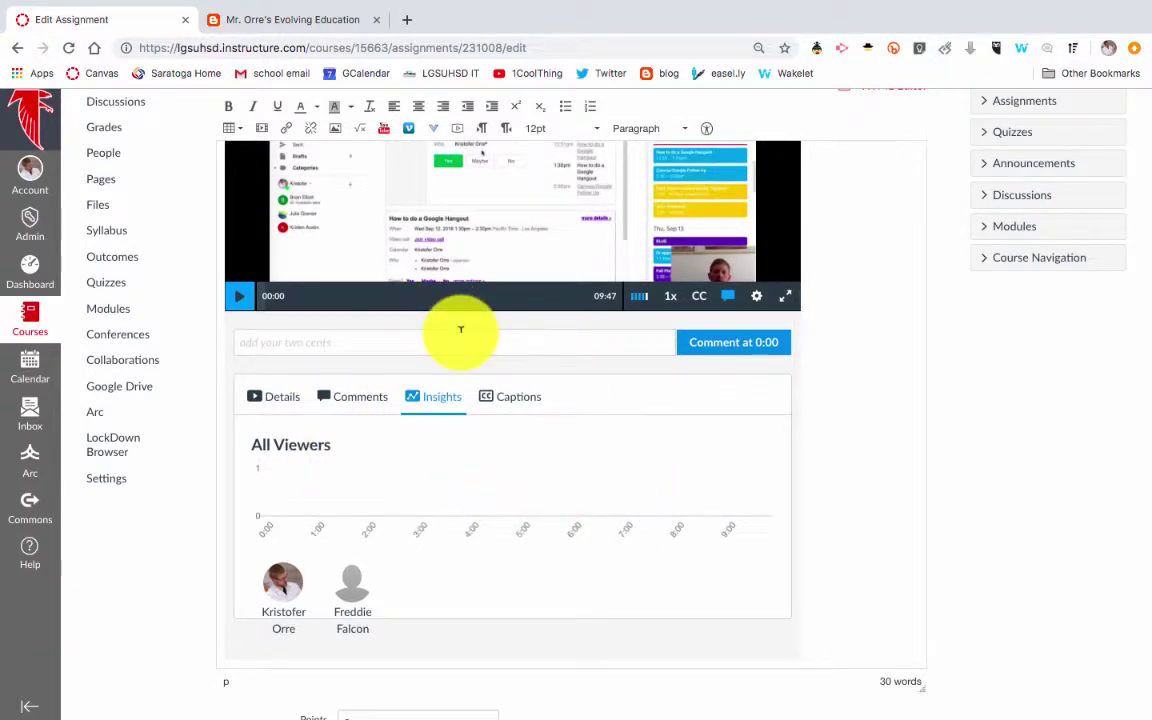
View the options for recording media and for uploading audio or video files, and close them without adding anything.
{"action": "scroll", "coordinate": [537, 522], "scroll_direction": "down", "scroll_amount": 3}
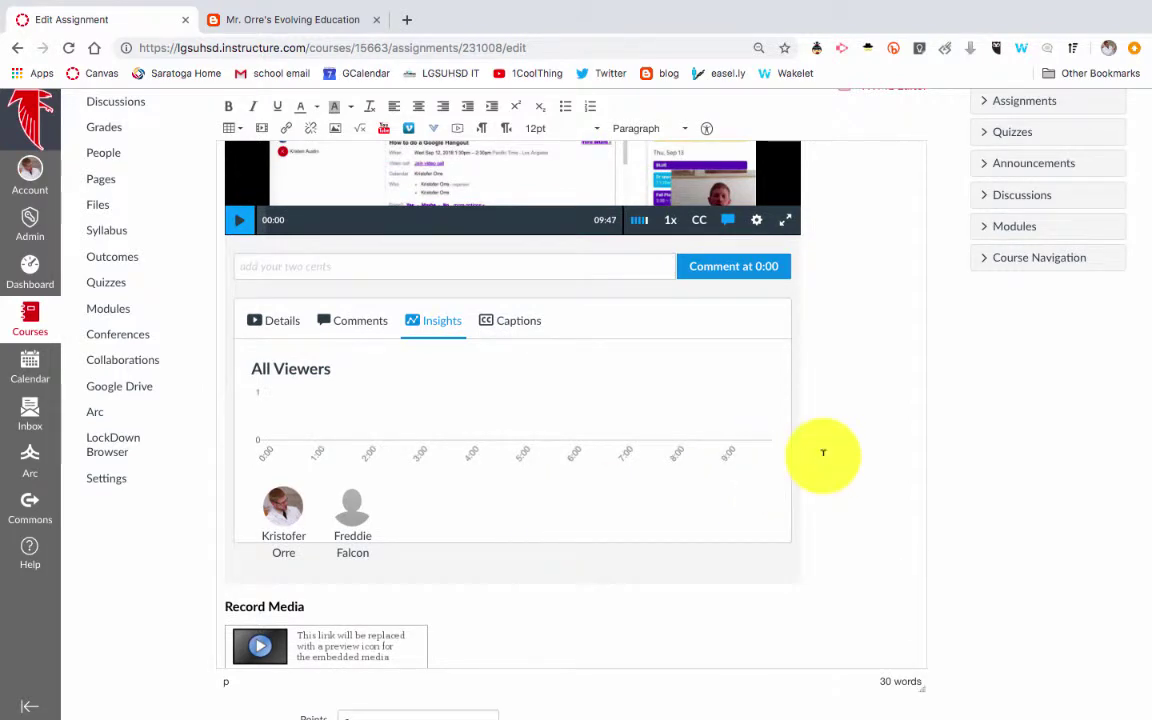
{"action": "scroll", "coordinate": [823, 453], "scroll_direction": "down", "scroll_amount": 3}
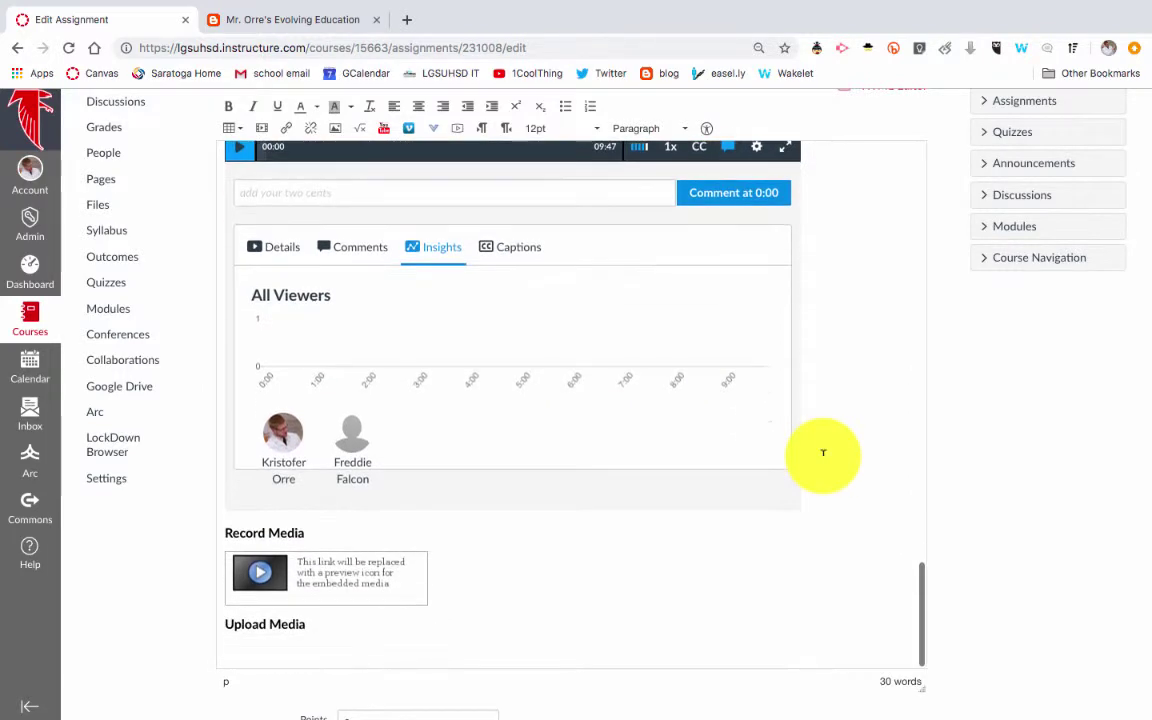
{"action": "left_click", "coordinate": [462, 128]}
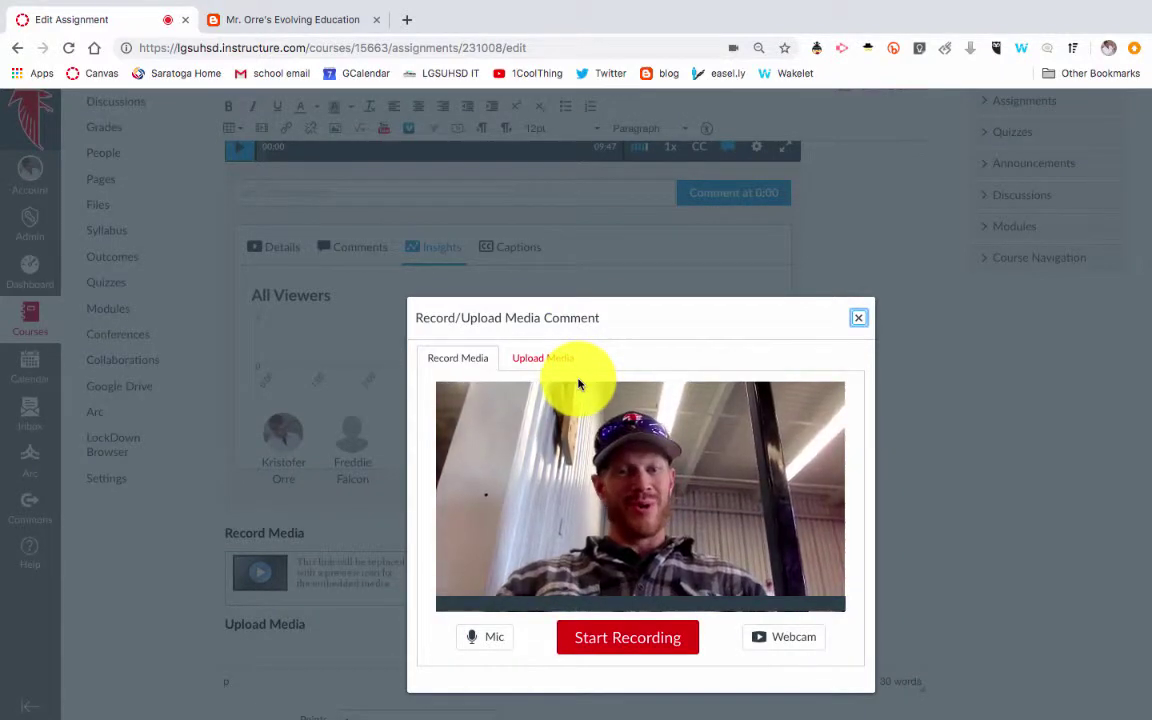
{"action": "left_click", "coordinate": [533, 357]}
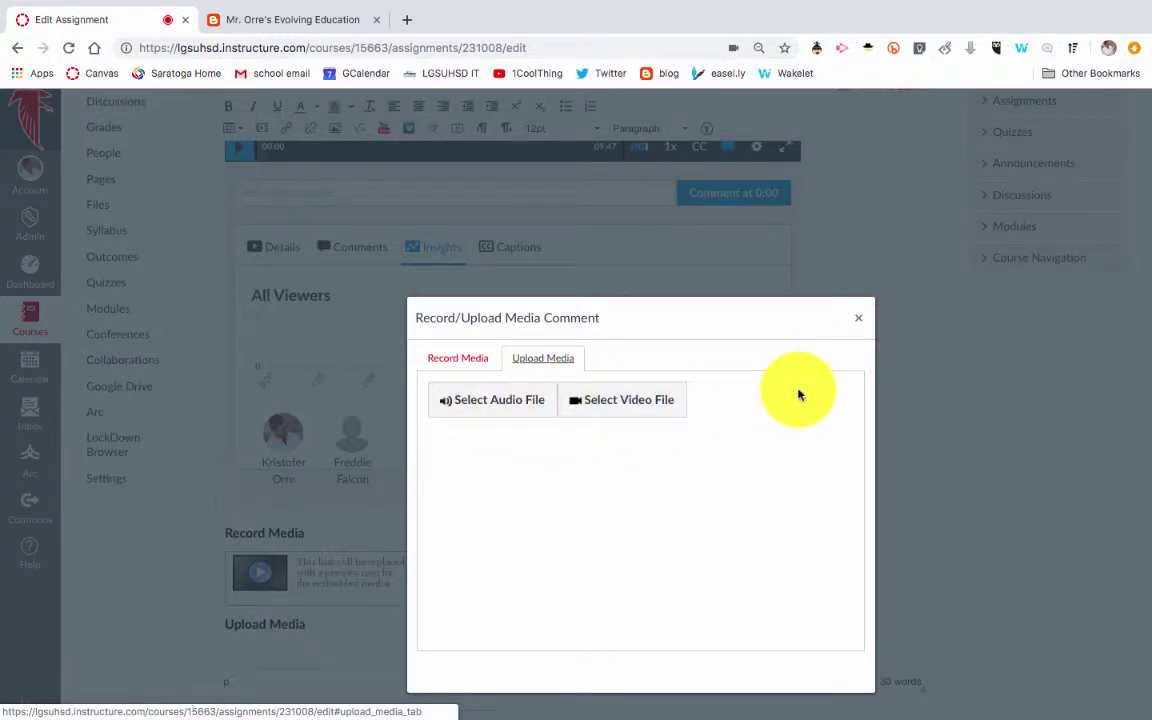
{"action": "left_click", "coordinate": [864, 319]}
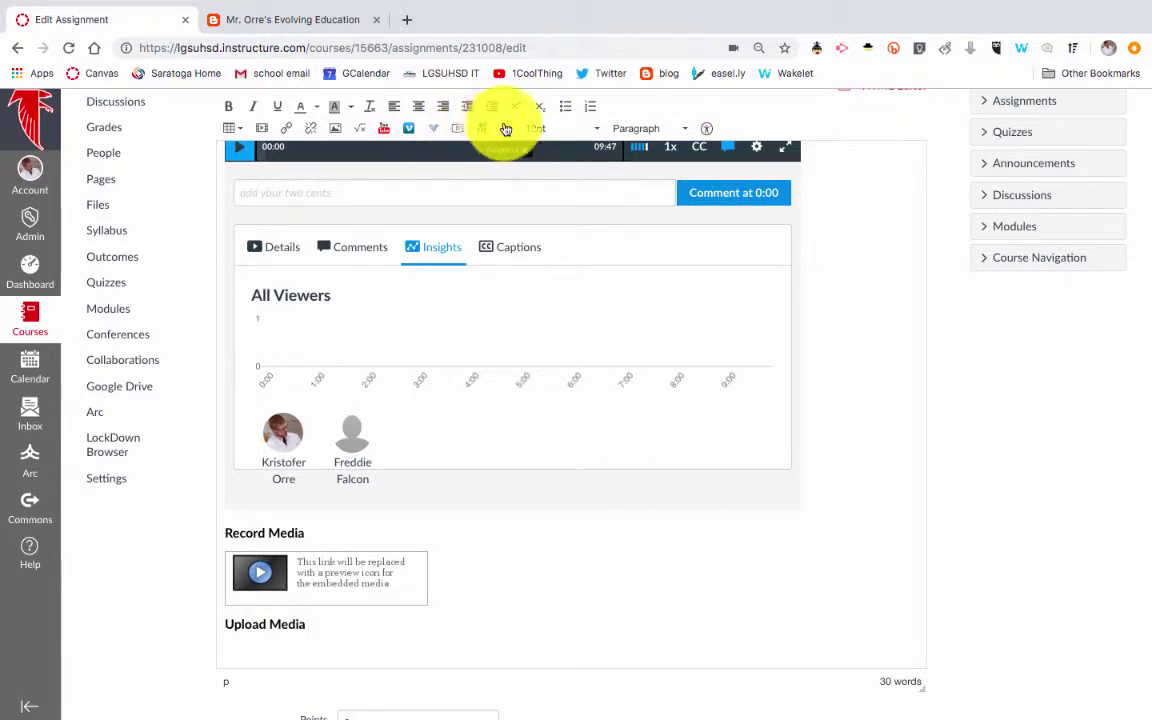
Check the paragraph format choices and run the accessibility checker on the instructions without applying a fix.
{"action": "left_click", "coordinate": [646, 131]}
{"action": "left_click", "coordinate": [646, 132]}
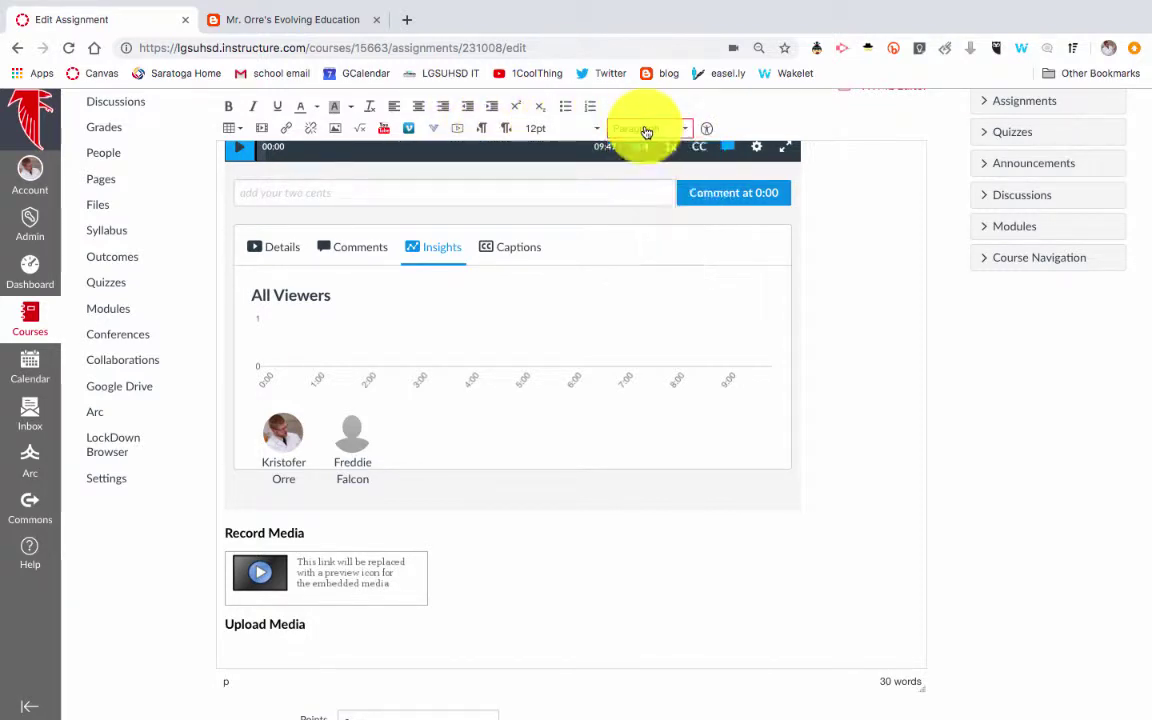
{"action": "left_click", "coordinate": [706, 130]}
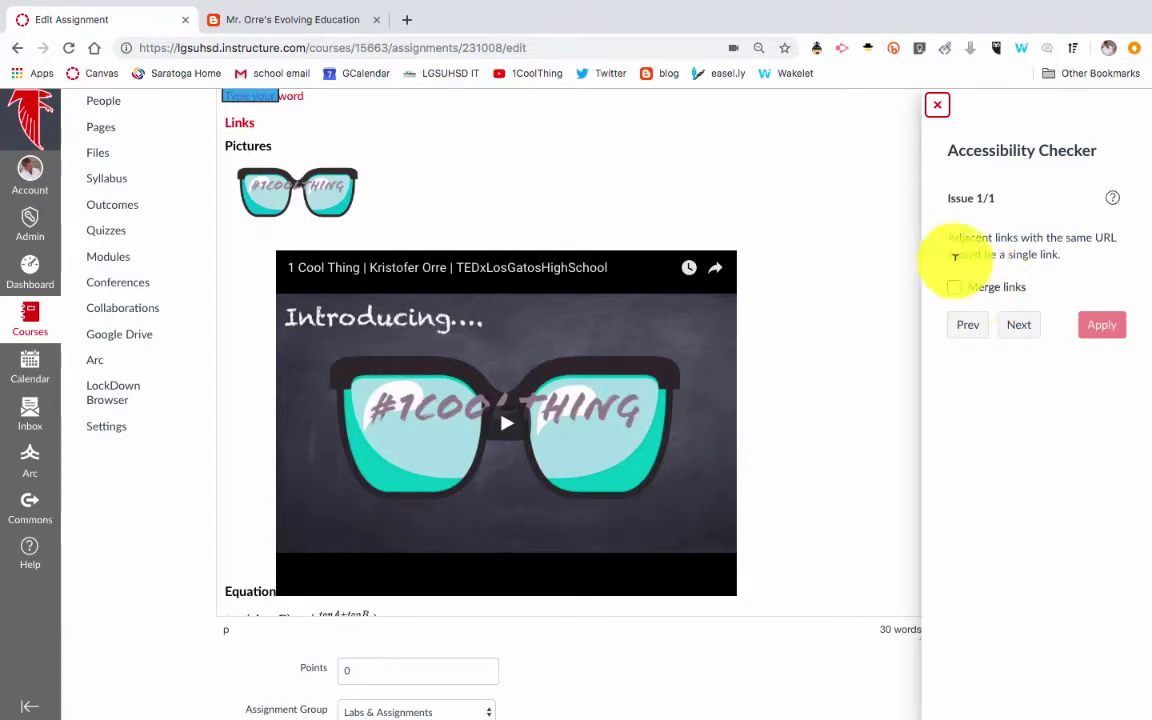
{"action": "left_click", "coordinate": [938, 108]}
Review the complete assignment instructions, from the YouTube video and pictures through the Vimeo video, external tools and Arc sections.
{"action": "scroll", "coordinate": [797, 351], "scroll_direction": "down", "scroll_amount": 3}
{"action": "scroll", "coordinate": [797, 351], "scroll_direction": "up", "scroll_amount": 5}
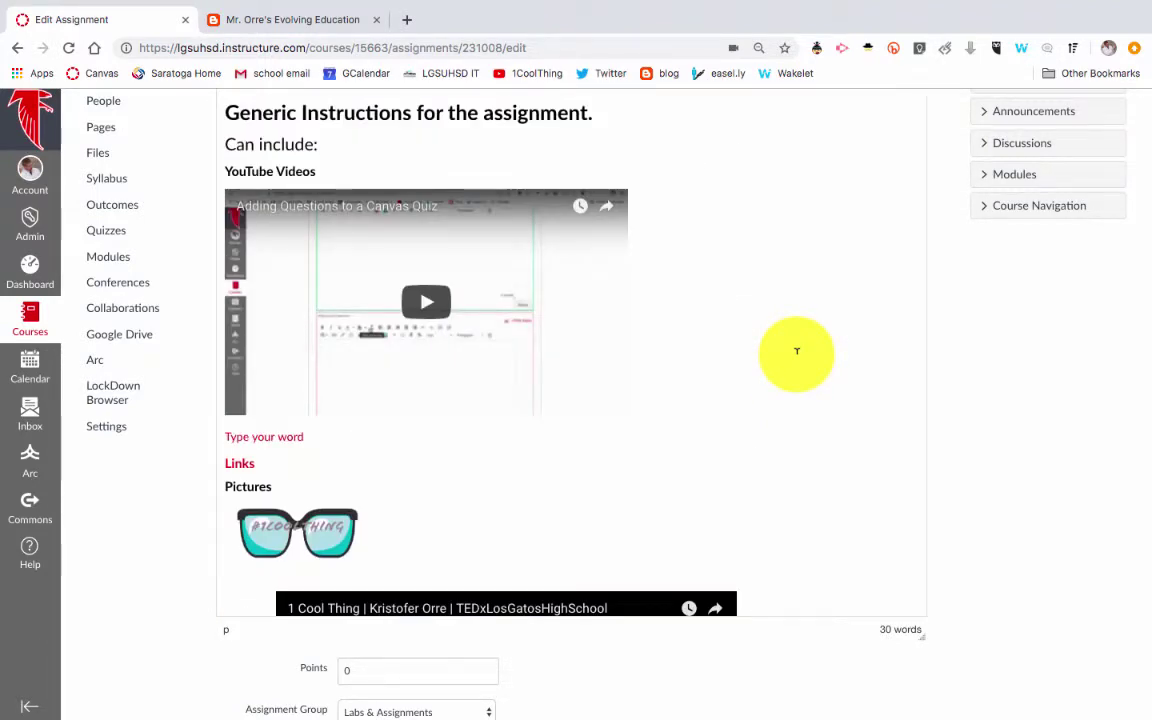
{"action": "scroll", "coordinate": [797, 351], "scroll_direction": "down", "scroll_amount": 3}
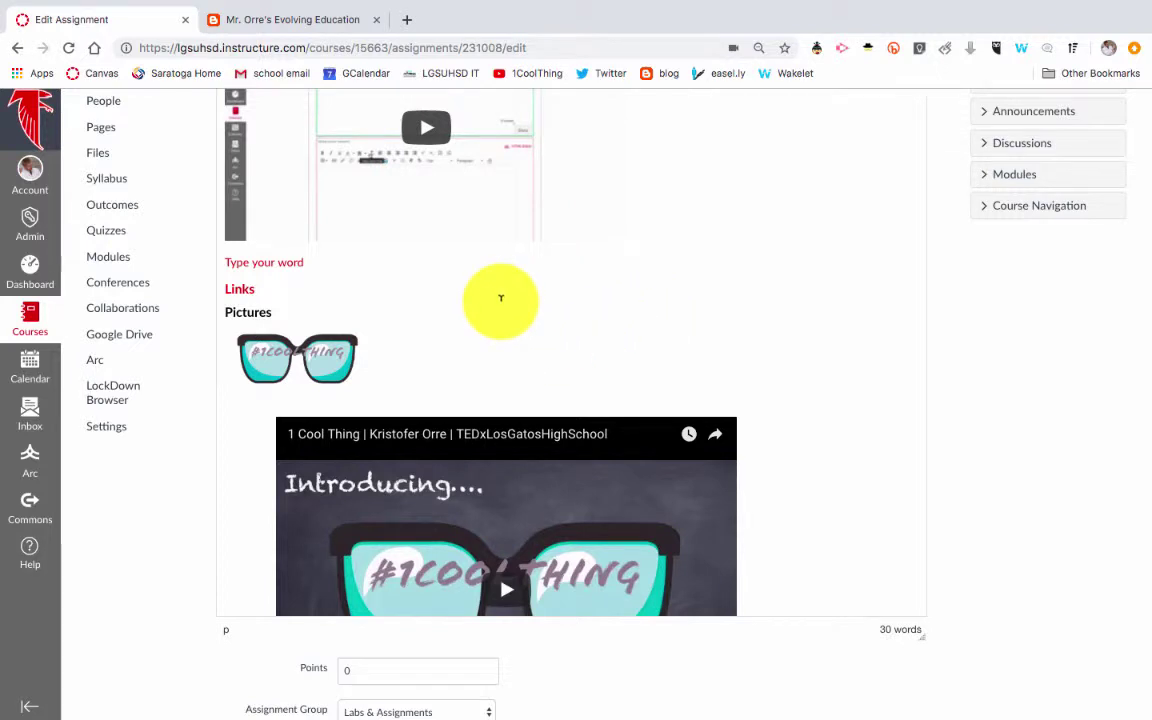
{"action": "scroll", "coordinate": [501, 298], "scroll_direction": "down", "scroll_amount": 10}
{"action": "scroll", "coordinate": [501, 298], "scroll_direction": "down", "scroll_amount": 7}
{"action": "scroll", "coordinate": [609, 282], "scroll_direction": "down", "scroll_amount": 10}
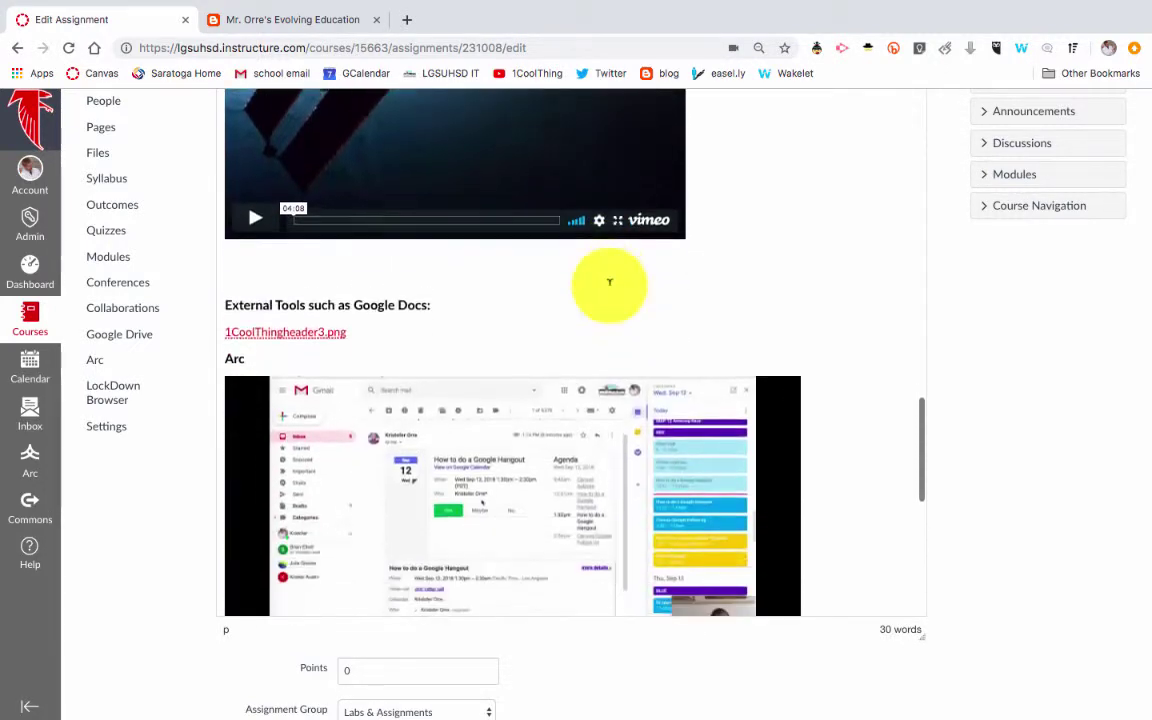
{"action": "scroll", "coordinate": [609, 282], "scroll_direction": "down", "scroll_amount": 5}
{"action": "scroll", "coordinate": [609, 282], "scroll_direction": "up", "scroll_amount": 20}
{"action": "scroll", "coordinate": [609, 288], "scroll_direction": "up", "scroll_amount": 4}
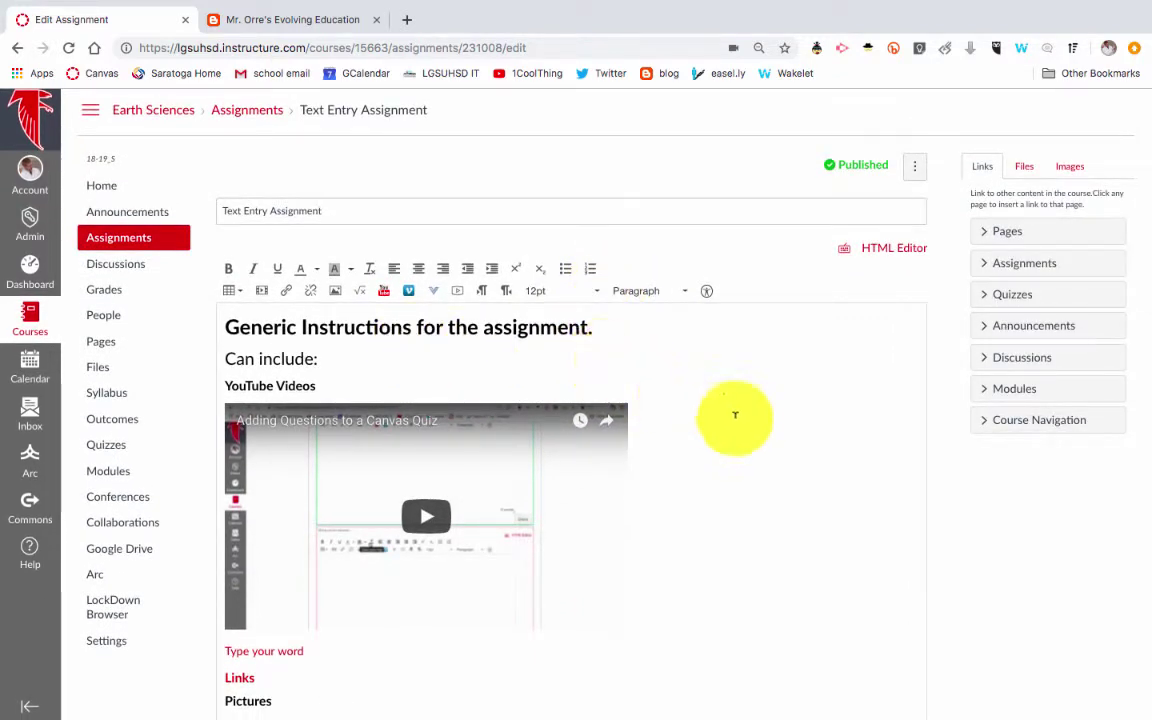
{"action": "scroll", "coordinate": [744, 416], "scroll_direction": "down", "scroll_amount": 1}
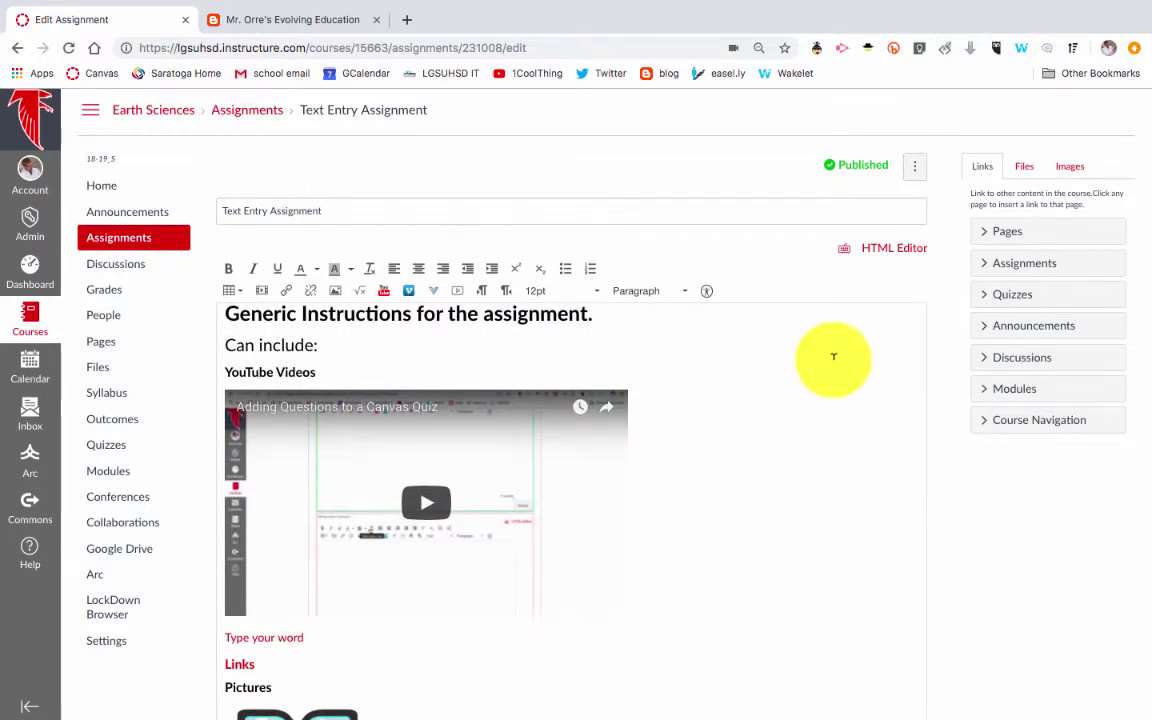
View the HTML source of the assignment instructions and return to the rich content view.
{"action": "left_click", "coordinate": [894, 255]}
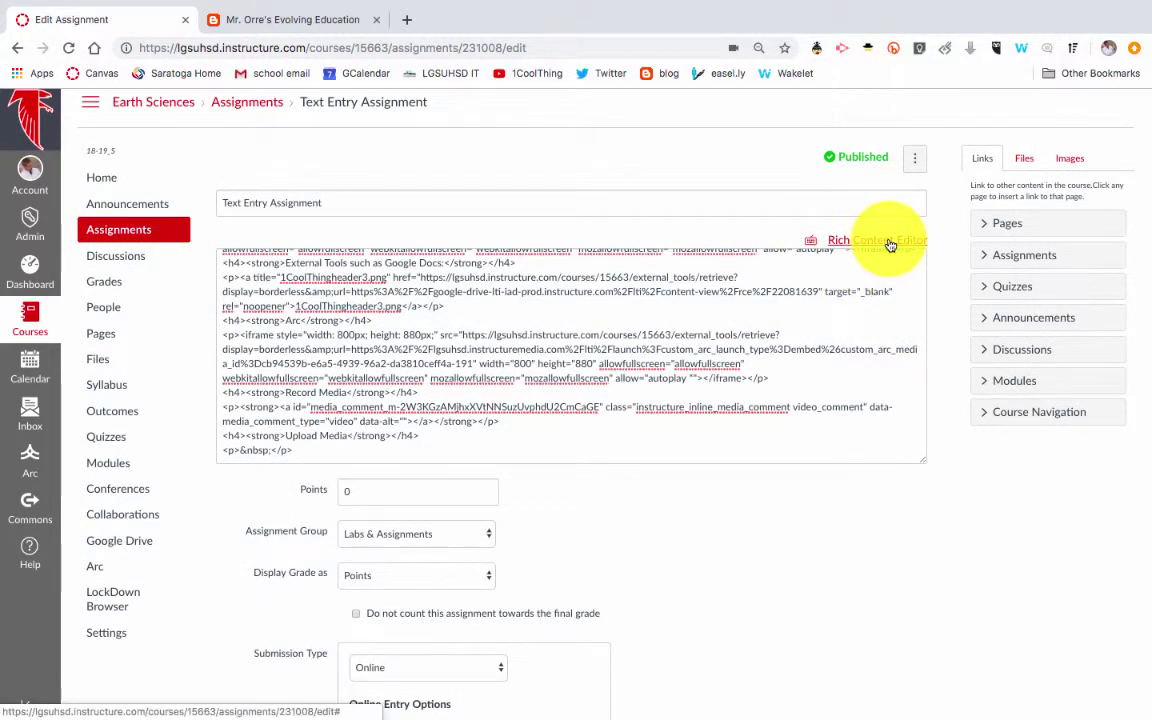
{"action": "left_click", "coordinate": [889, 243]}
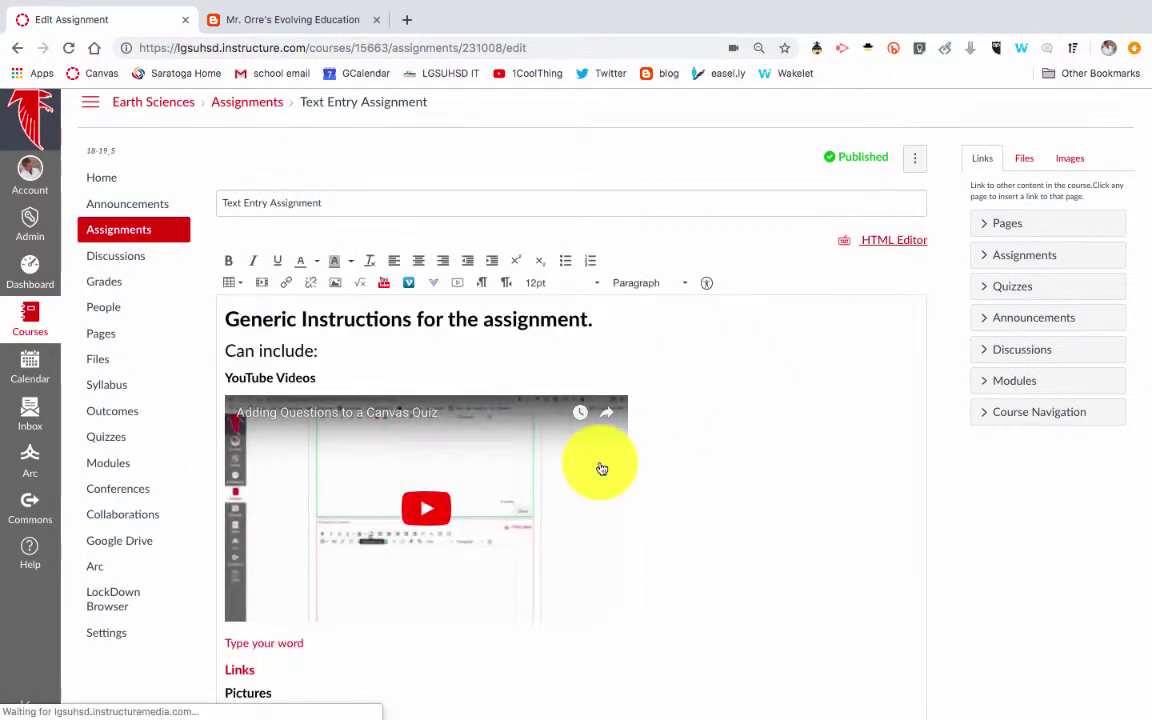
{"action": "scroll", "coordinate": [600, 466], "scroll_direction": "down", "scroll_amount": 1}
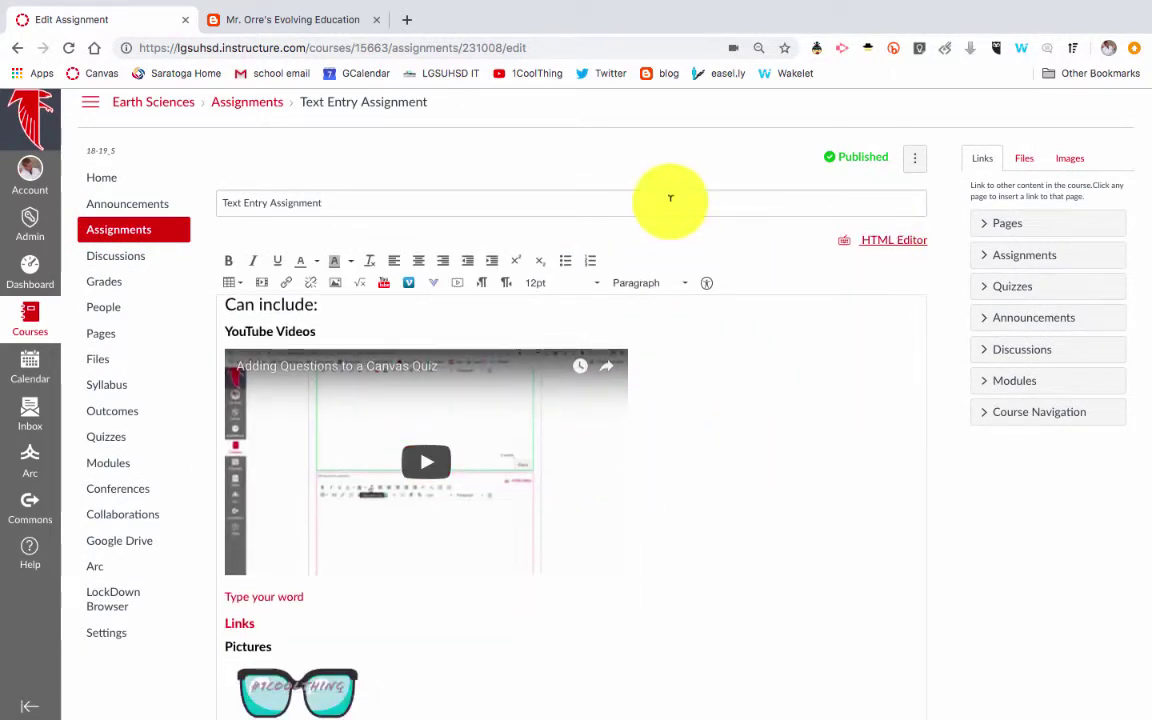
{"action": "scroll", "coordinate": [950, 494], "scroll_direction": "down", "scroll_amount": 3}
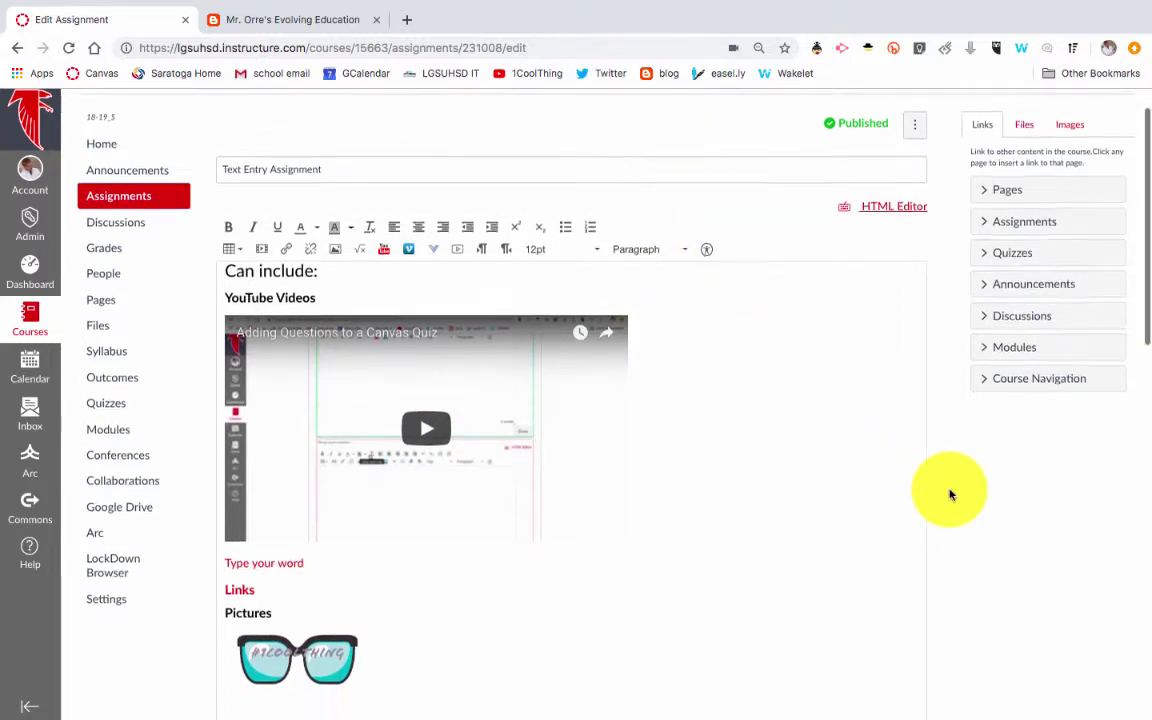